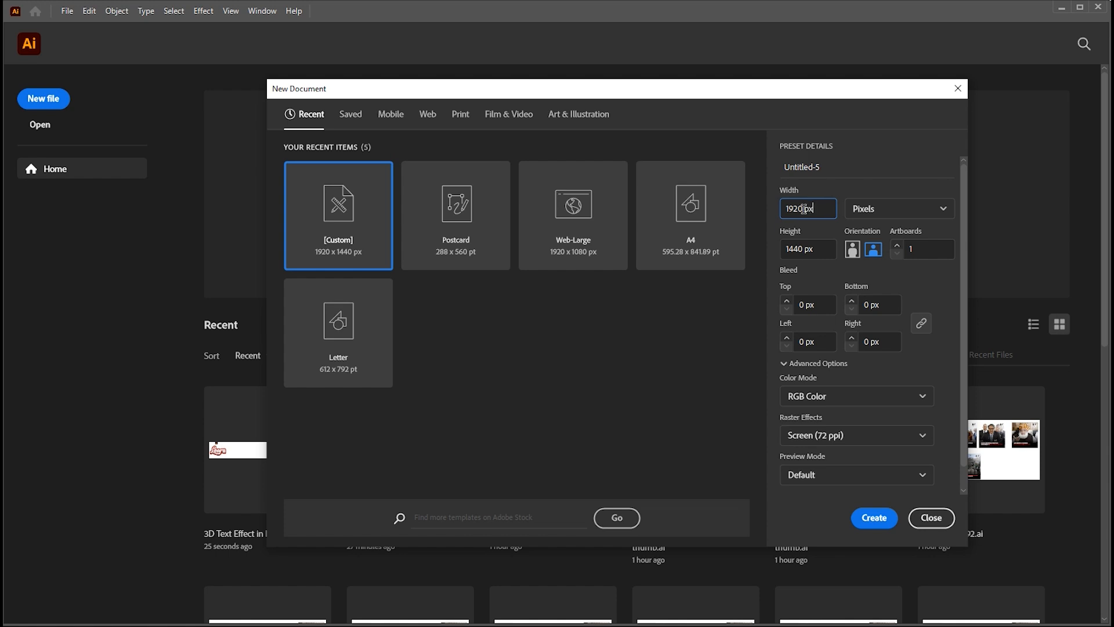
Create a new landscape document 1920 px wide and 1440 px high in RGB color mode.
click(810, 250)
click(866, 522)
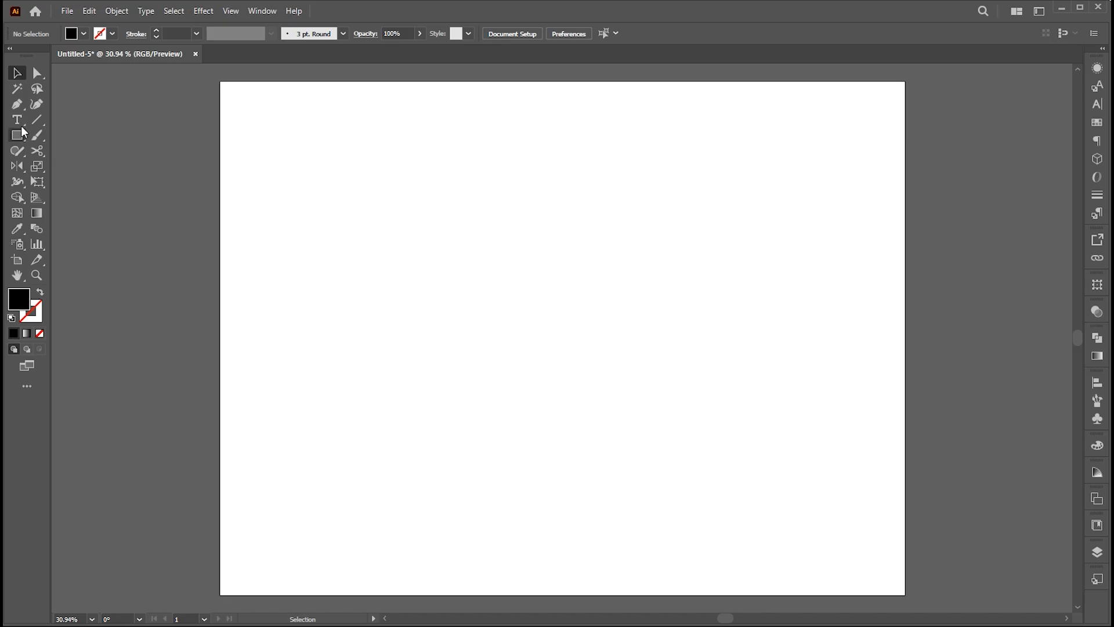
Add point text reading "Learn" near the middle of the artboard.
click(17, 119)
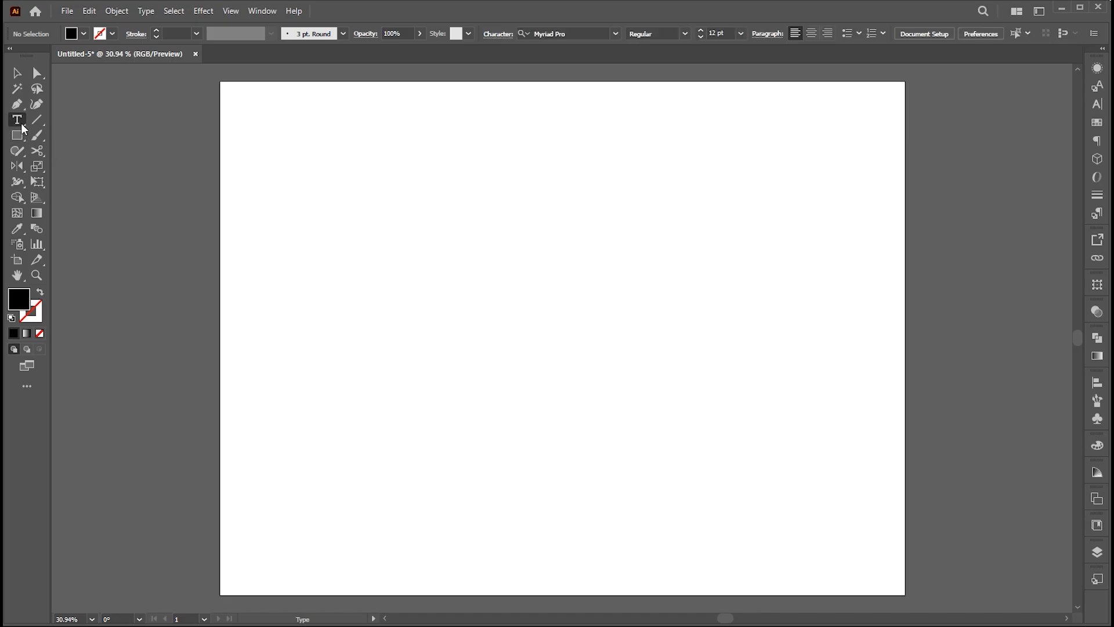
click(507, 312)
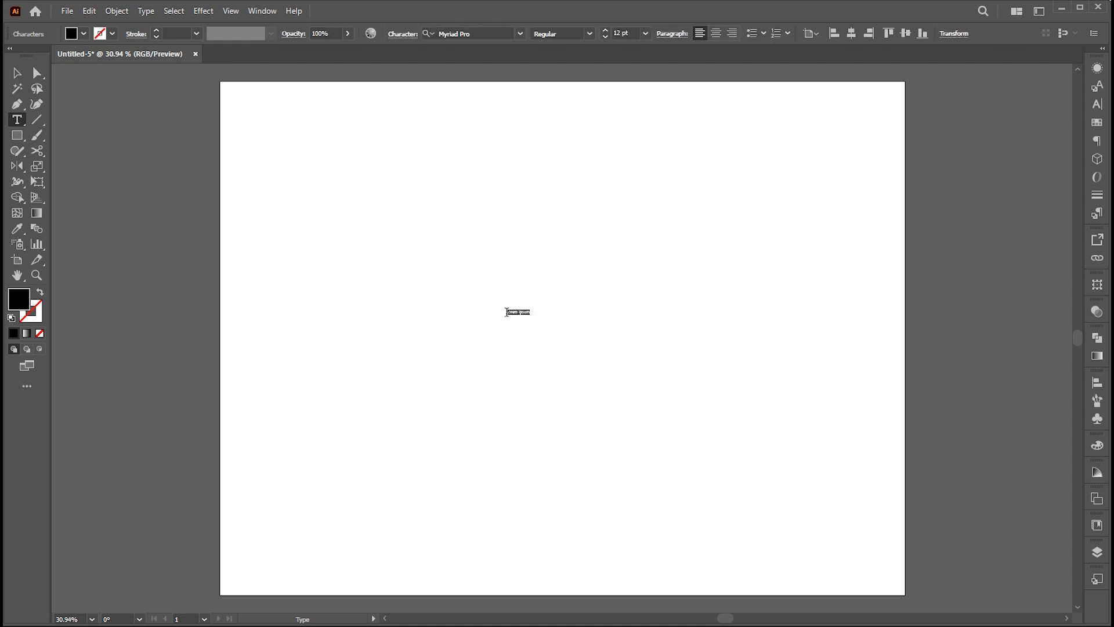
key(BackSpace)
click(17, 72)
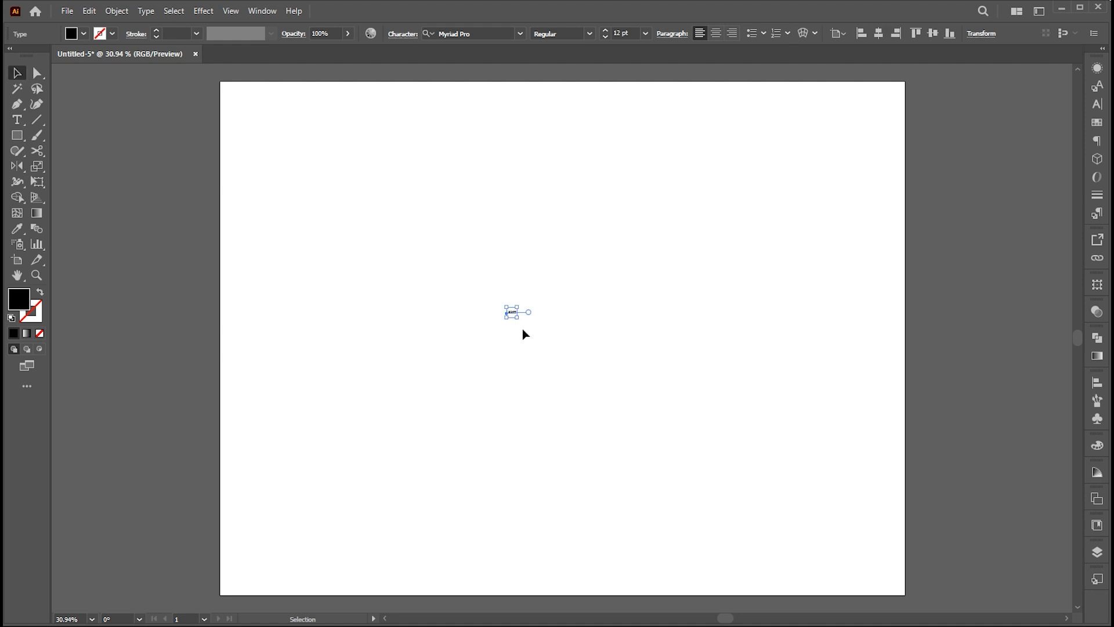
Scale the "Learn" text up to about 455 pt and reposition it near the artboard's center.
drag(517, 318, 708, 418)
scroll(693, 410, up, 1)
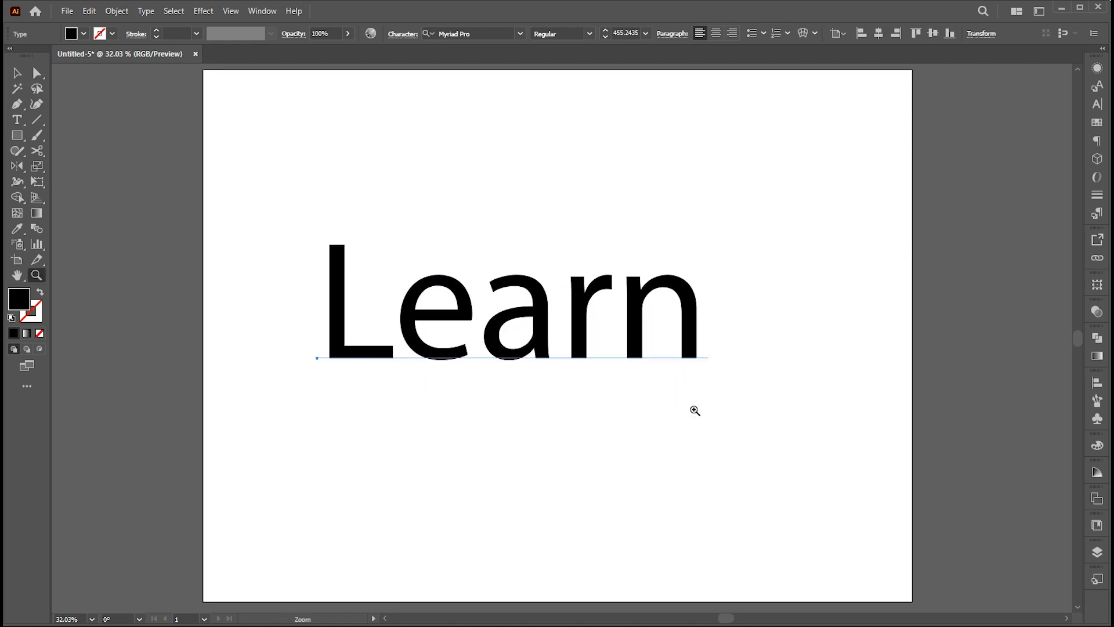
drag(626, 355, 643, 366)
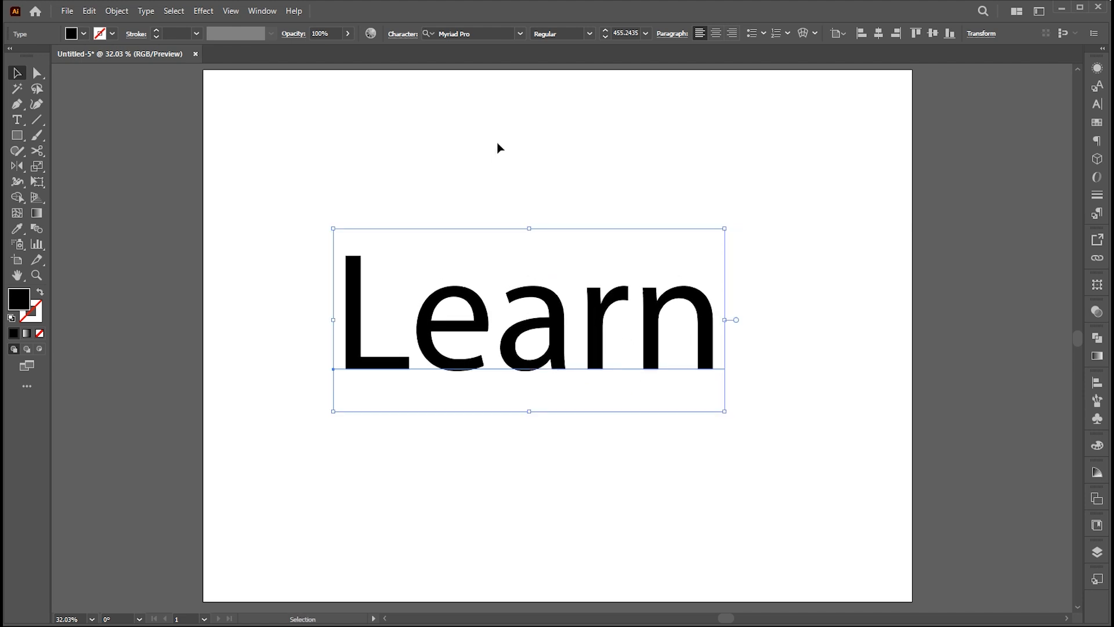
Set the "Learn" text in the Candy Script font and shift it slightly toward the artboard's center.
click(485, 33)
text(candy)
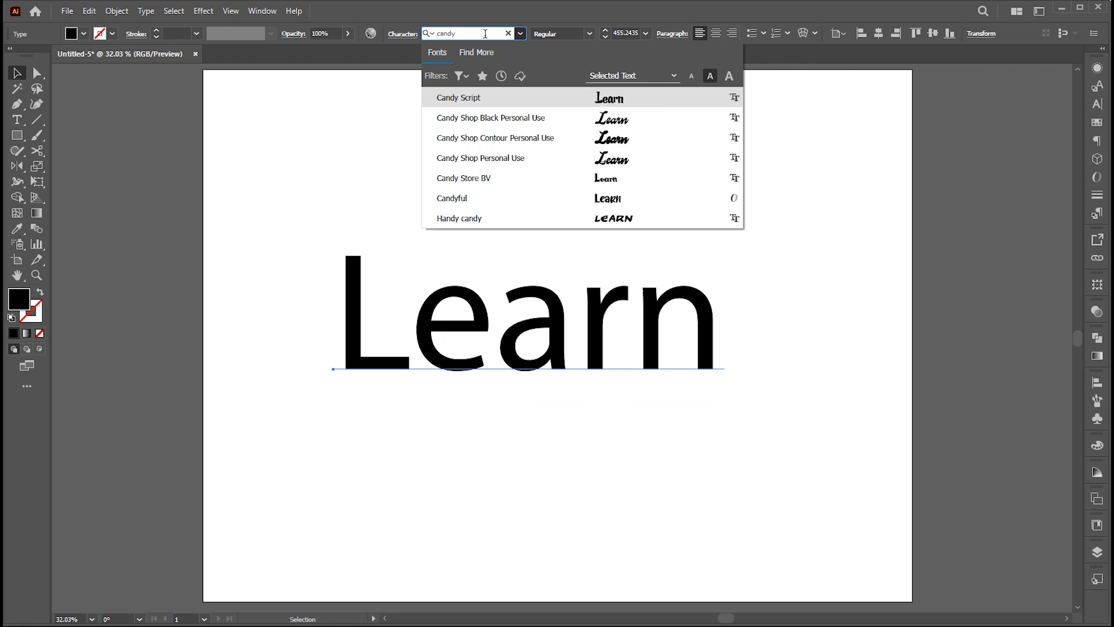
click(618, 104)
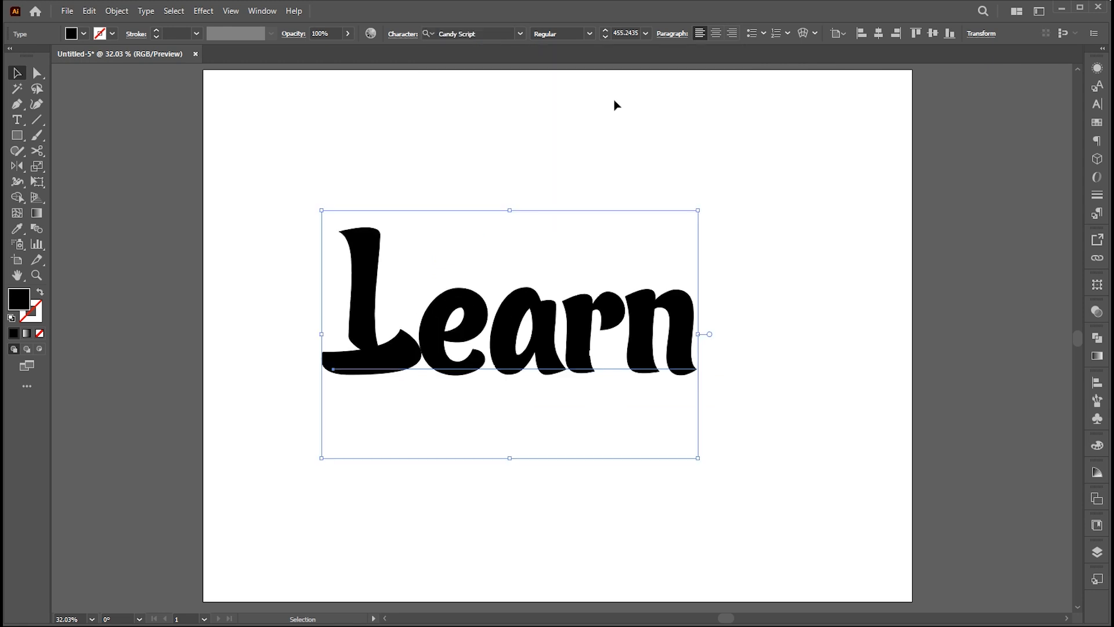
drag(521, 334, 535, 339)
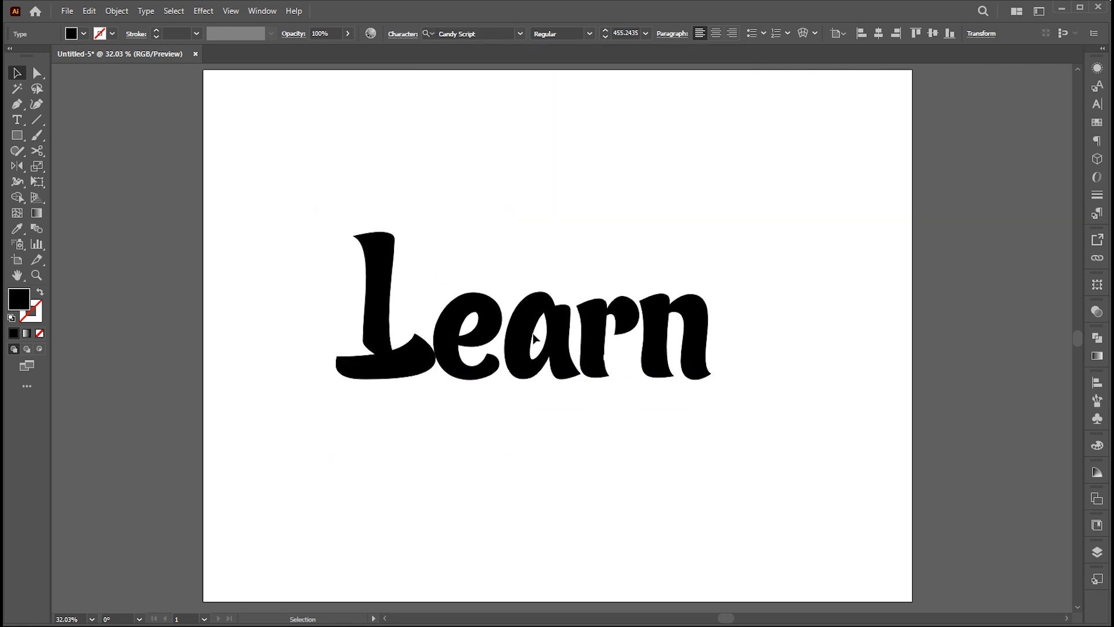
Change only the letter L to the No. Seven Regular font and use its alternate glyph with the long underline swash.
key(t)
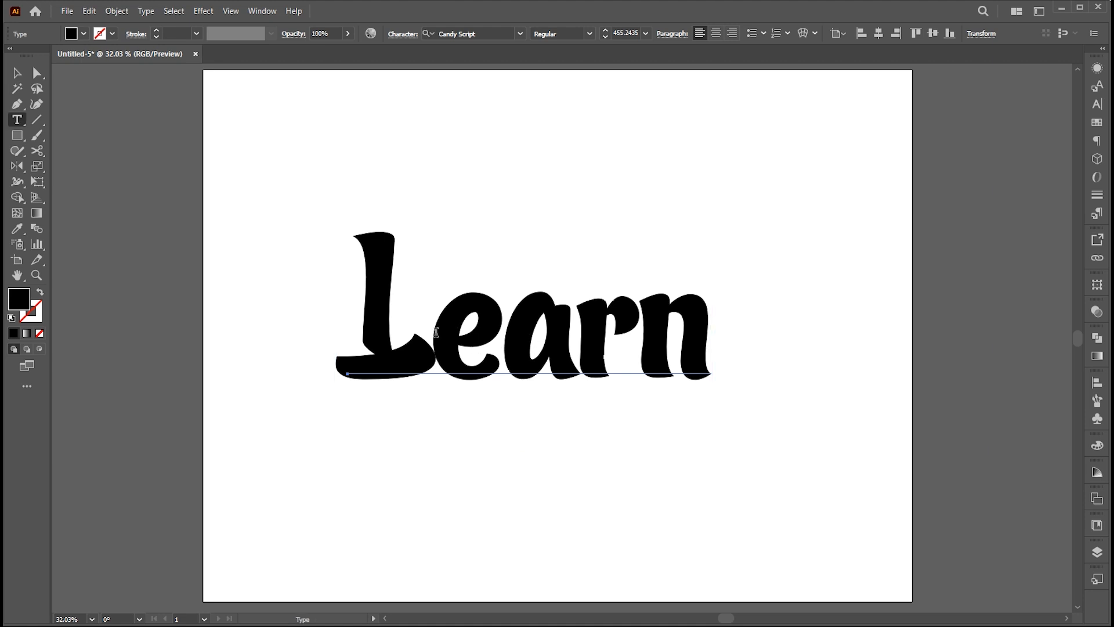
drag(437, 331, 367, 323)
click(474, 33)
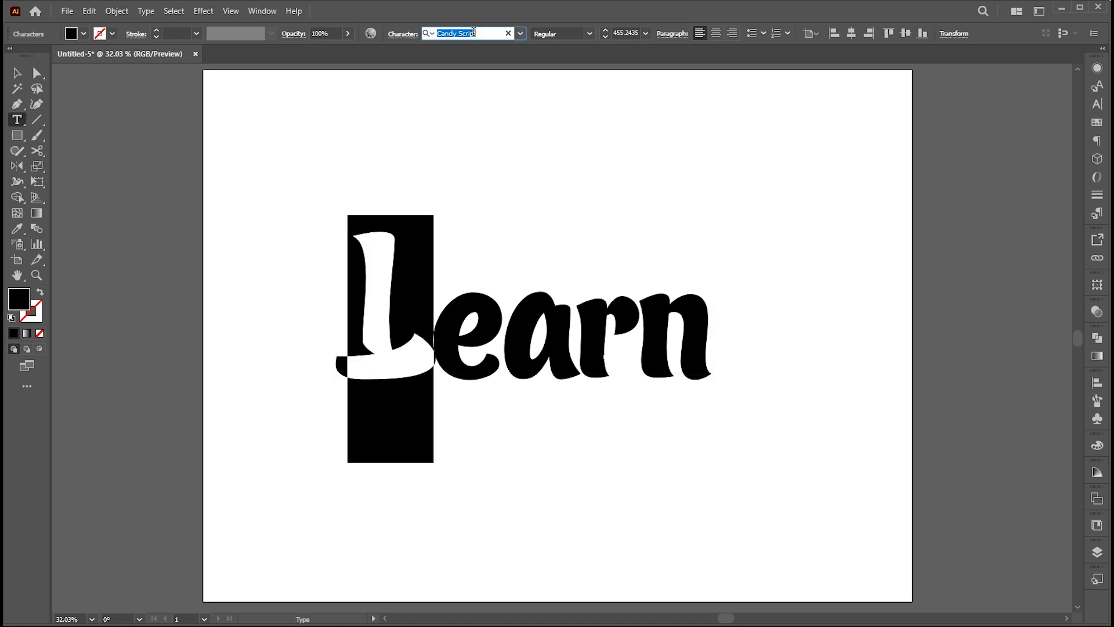
text(no.)
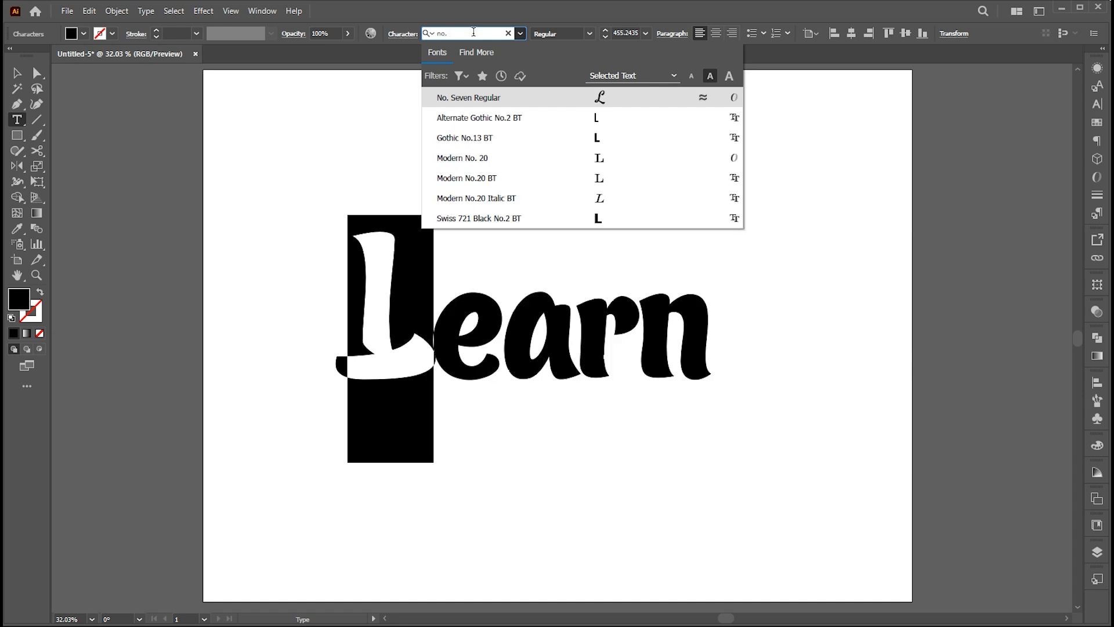
click(491, 98)
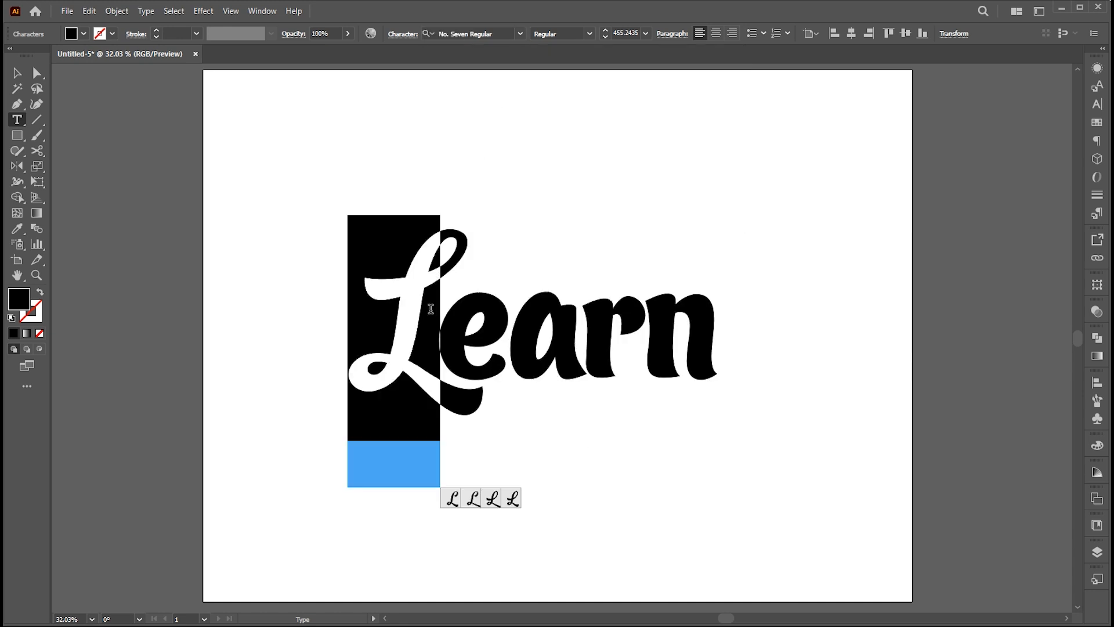
click(473, 500)
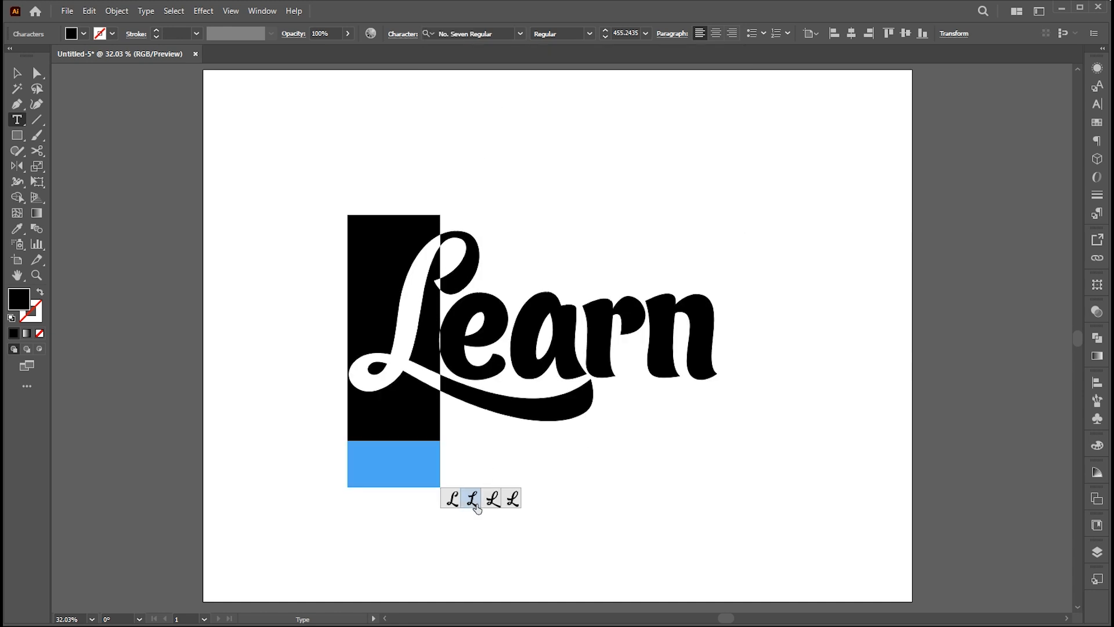
click(15, 77)
click(517, 157)
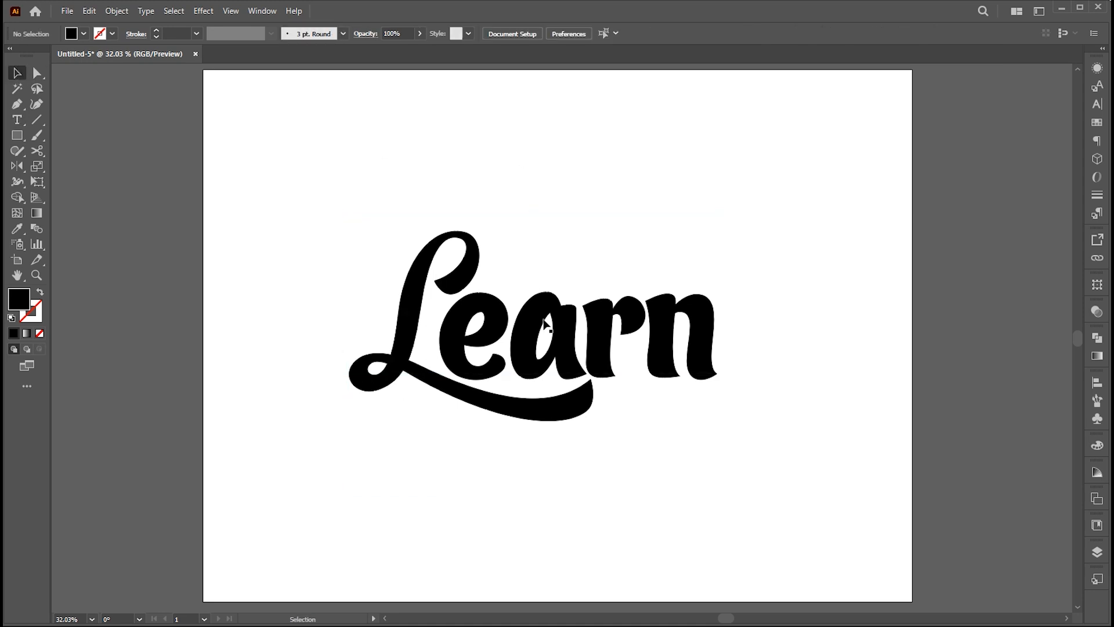
Move the "Learn" text slightly up and enlarge it from its center to about 499 pt.
drag(540, 337, 543, 323)
click(543, 326)
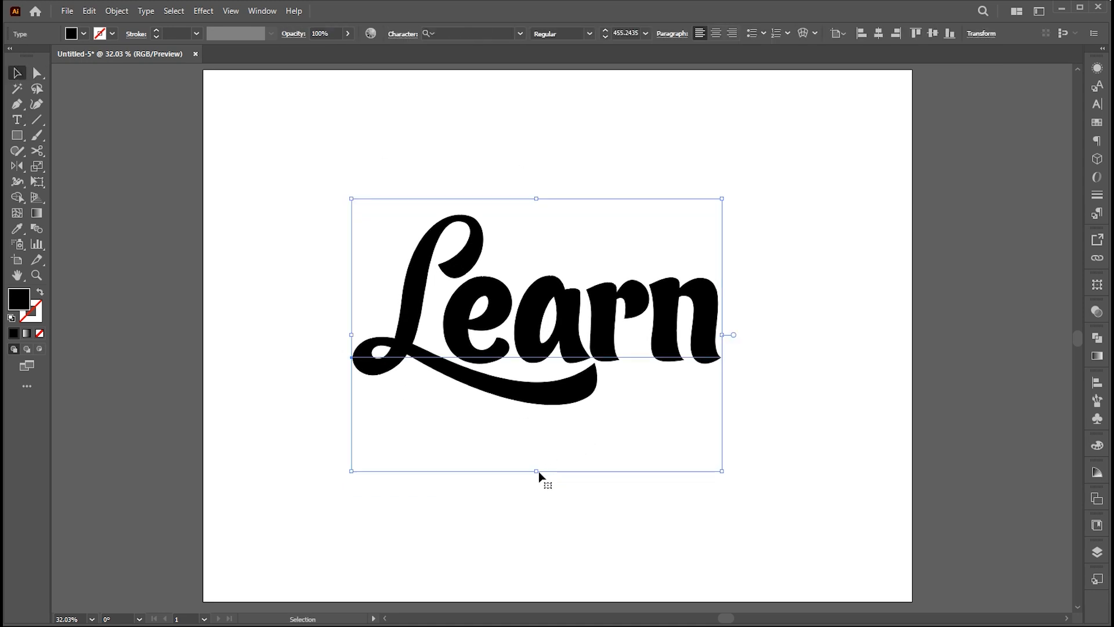
drag(536, 474, 537, 483)
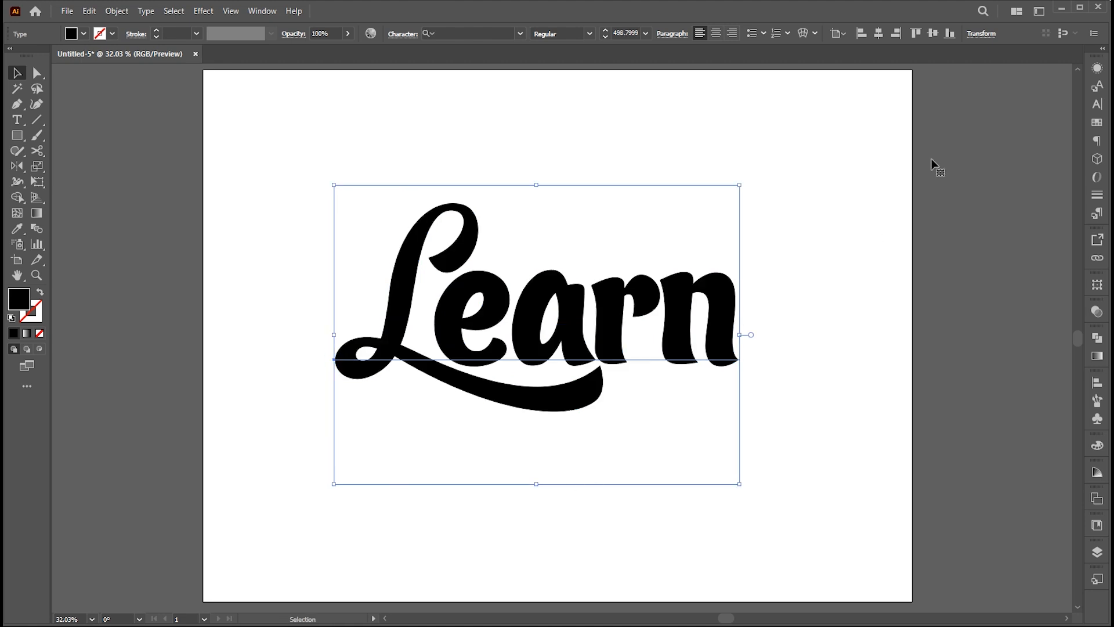
Add a new fill to the "Learn" text's appearance and color it white.
click(1097, 69)
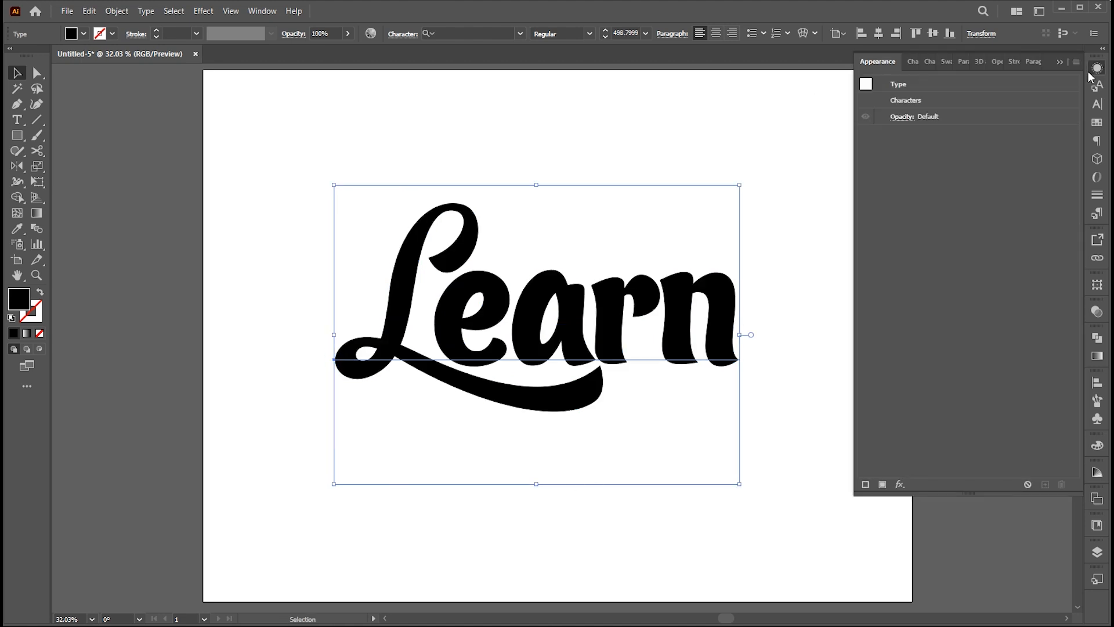
click(1097, 68)
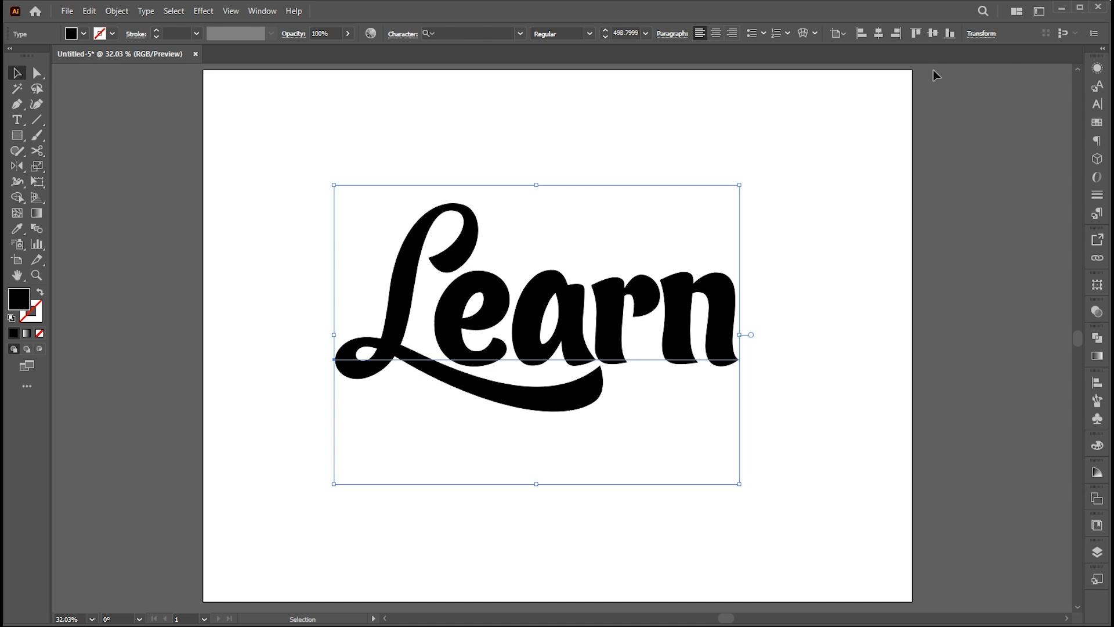
click(262, 11)
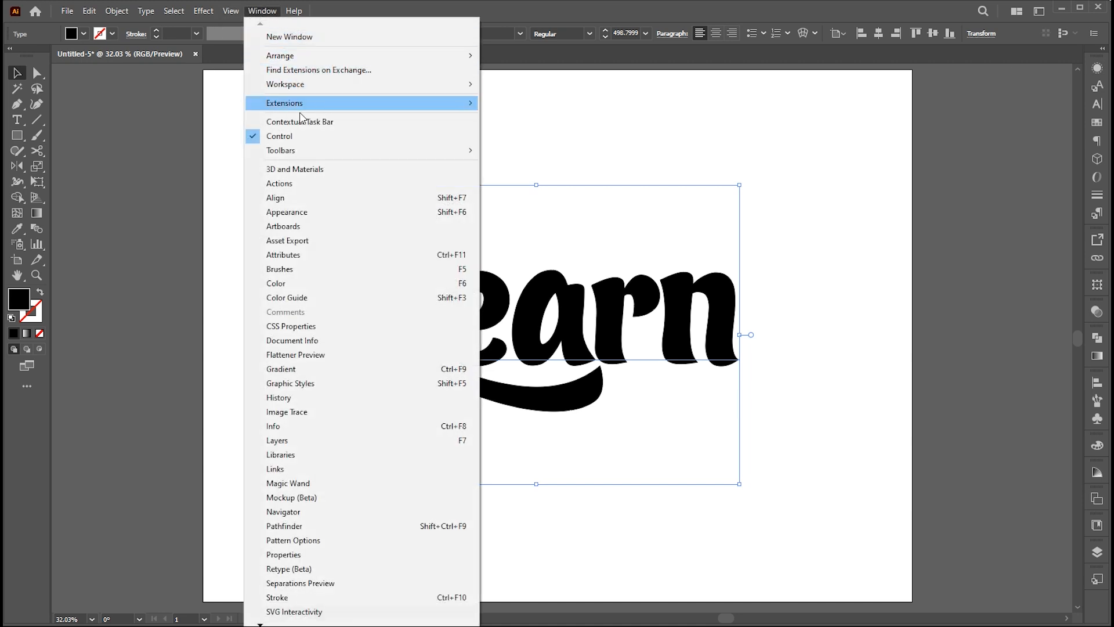
click(290, 212)
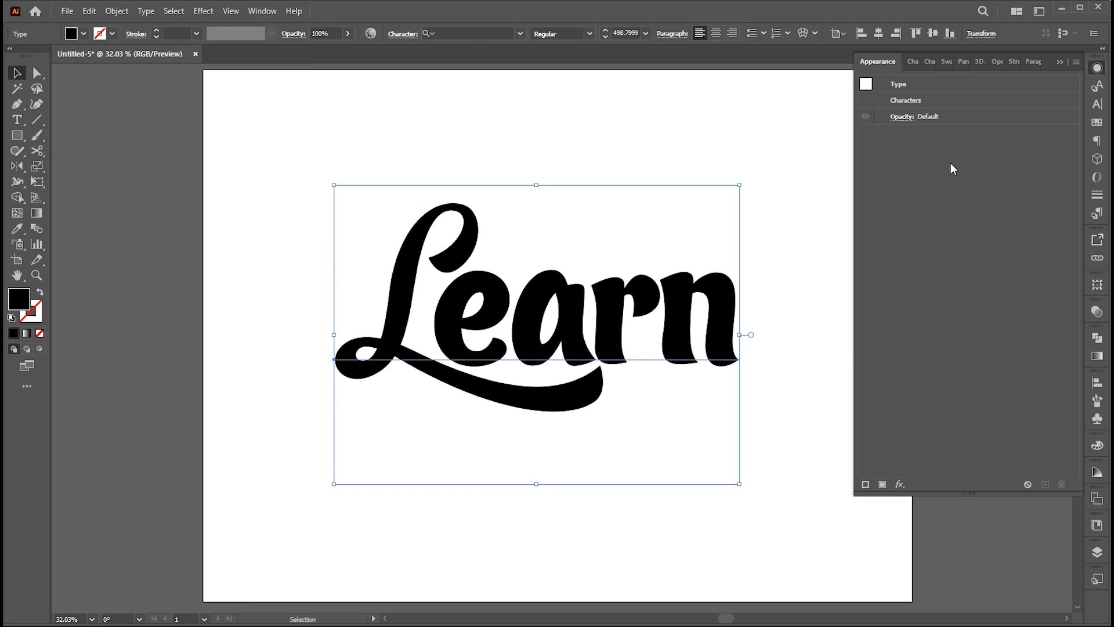
click(883, 484)
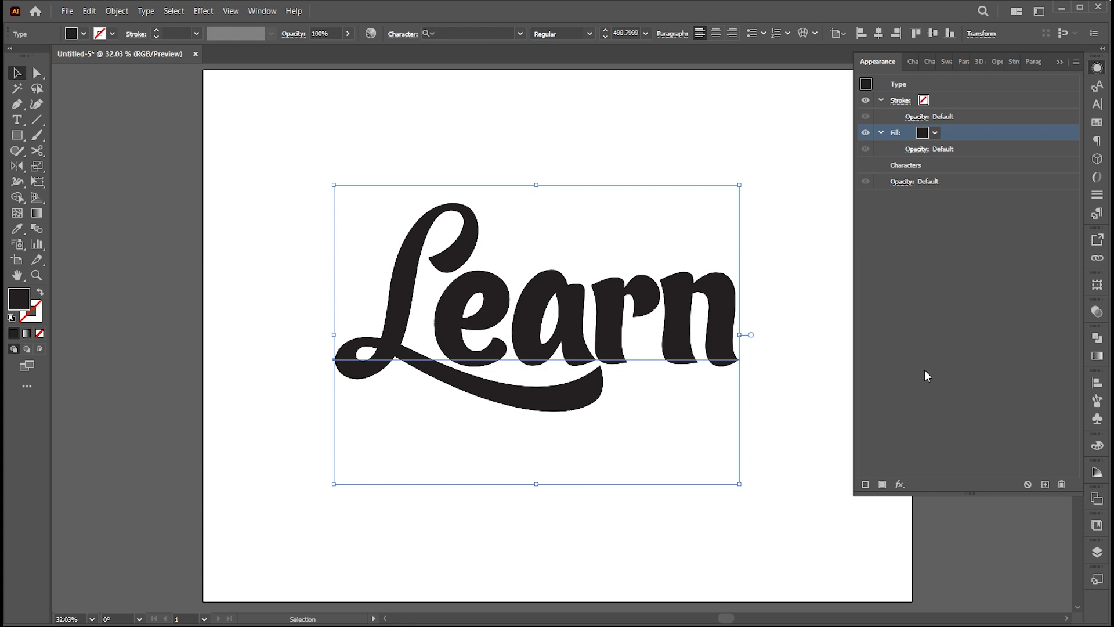
click(922, 133)
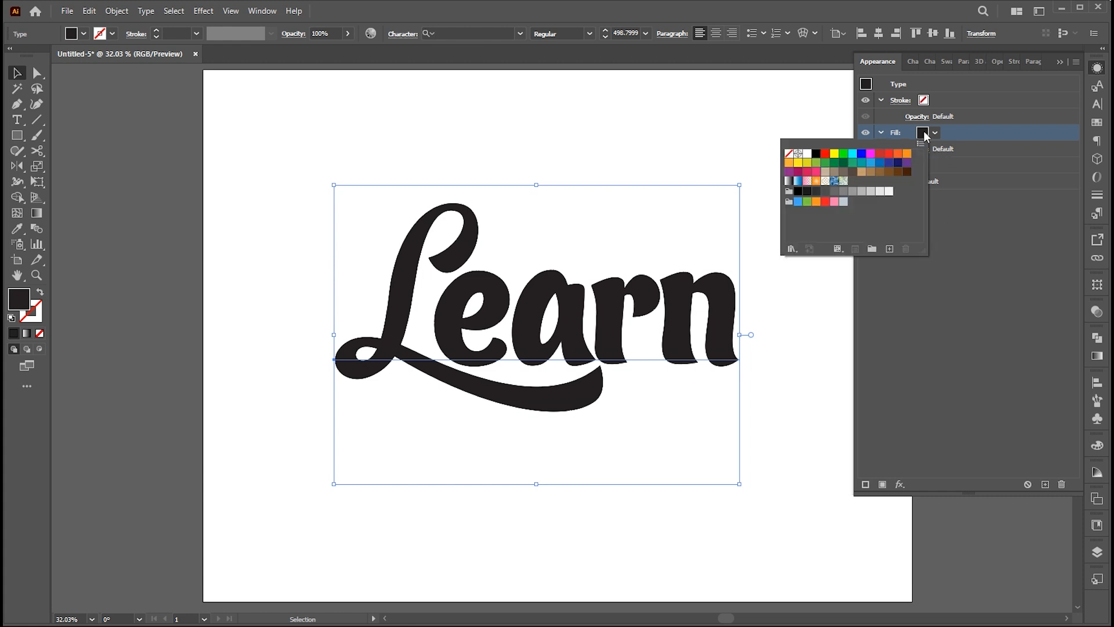
click(807, 154)
click(961, 314)
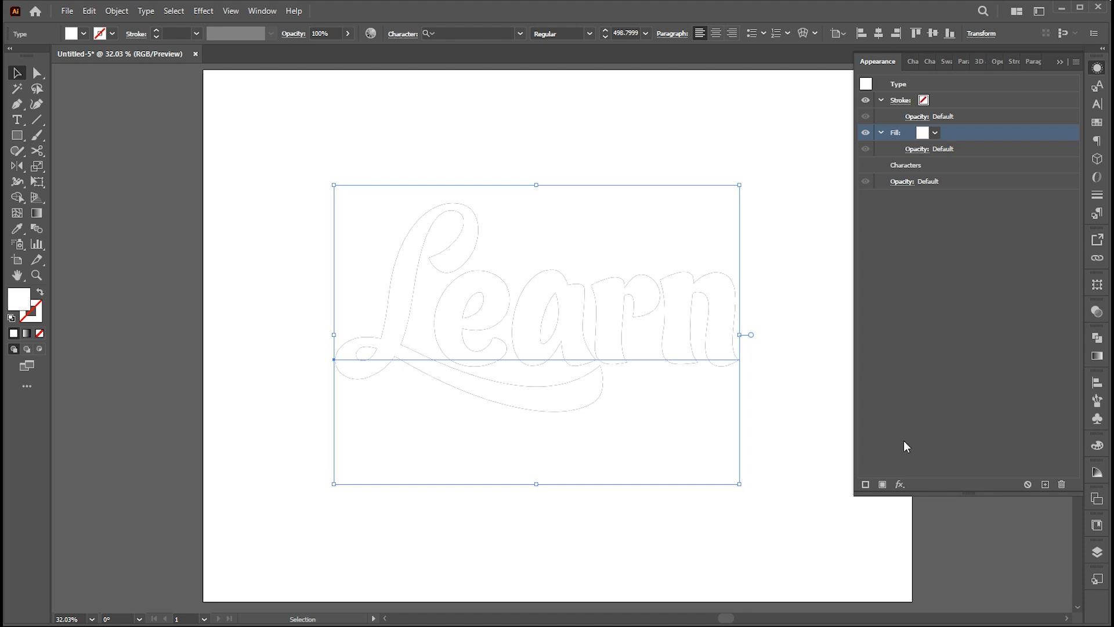
Add a second fill to the text's appearance and color the lower one gray, R=179 G=179 B=179.
click(883, 485)
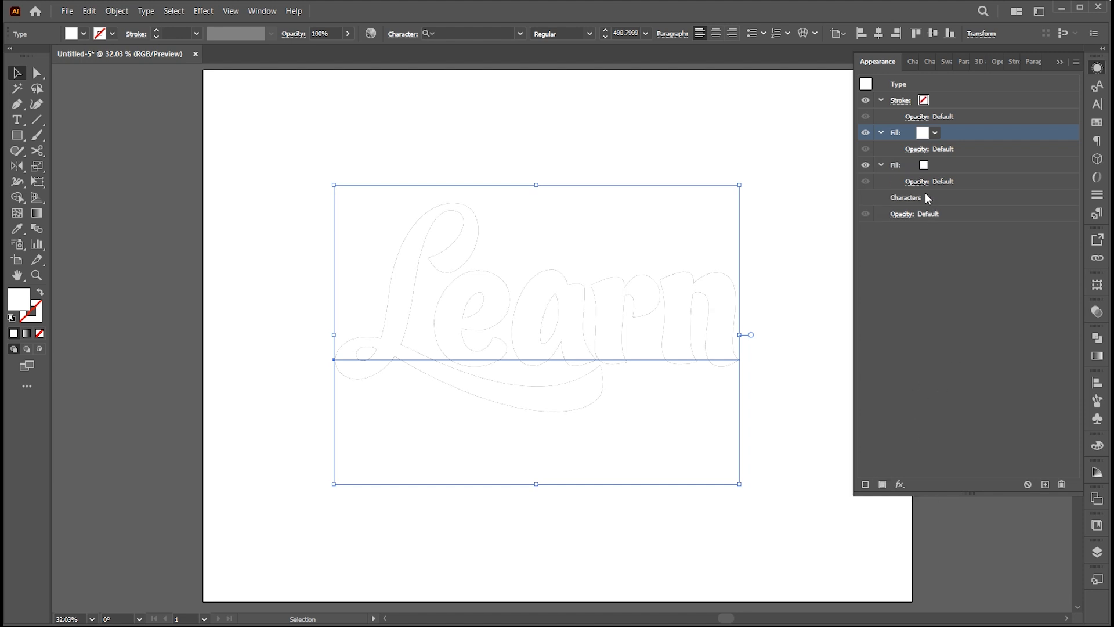
click(922, 164)
click(923, 165)
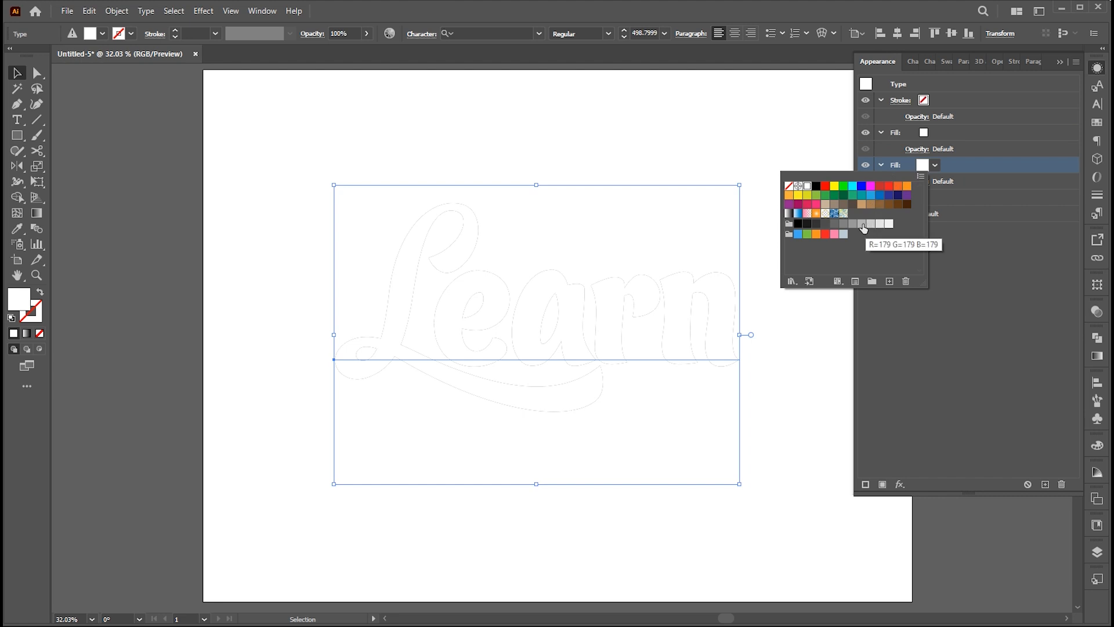
click(862, 225)
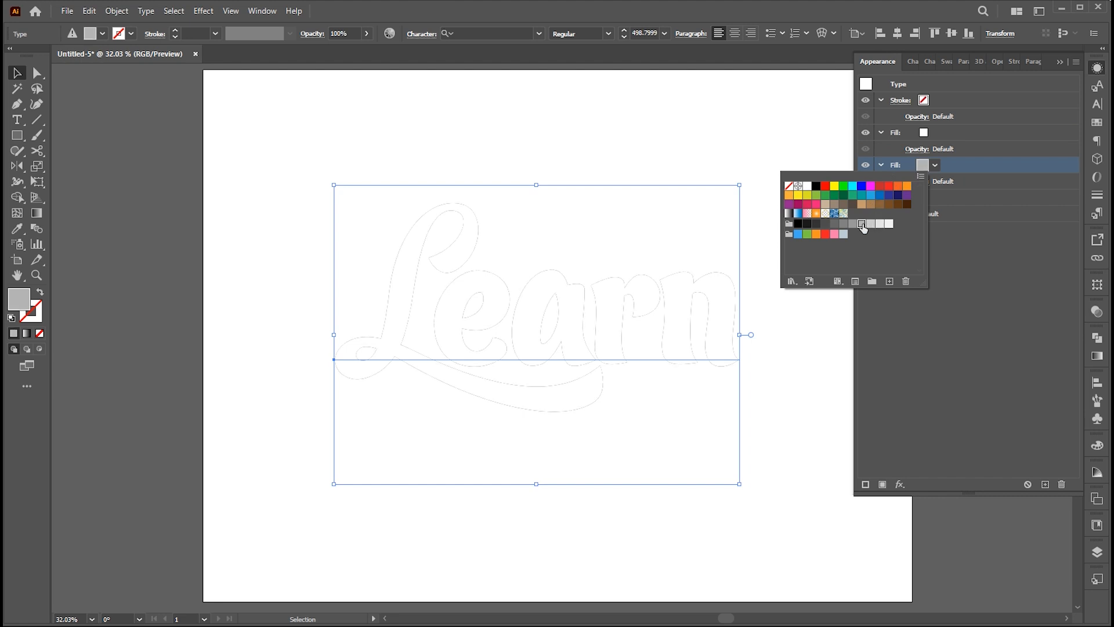
click(974, 169)
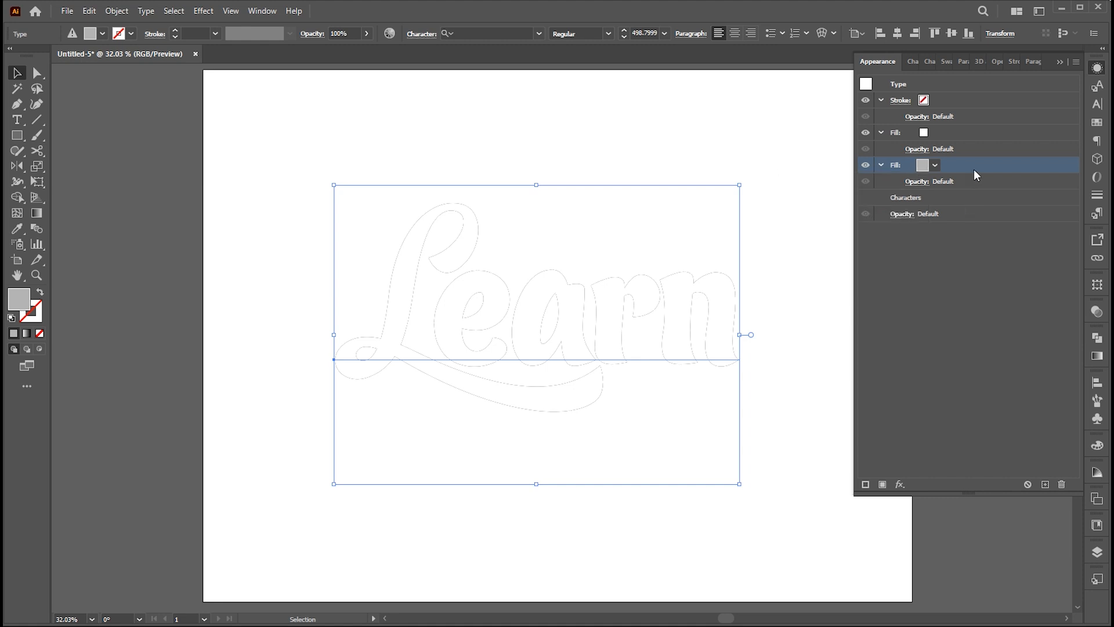
Apply a Transform effect to the gray fill with a vertical move of 0.4 px and 30 copies.
click(900, 484)
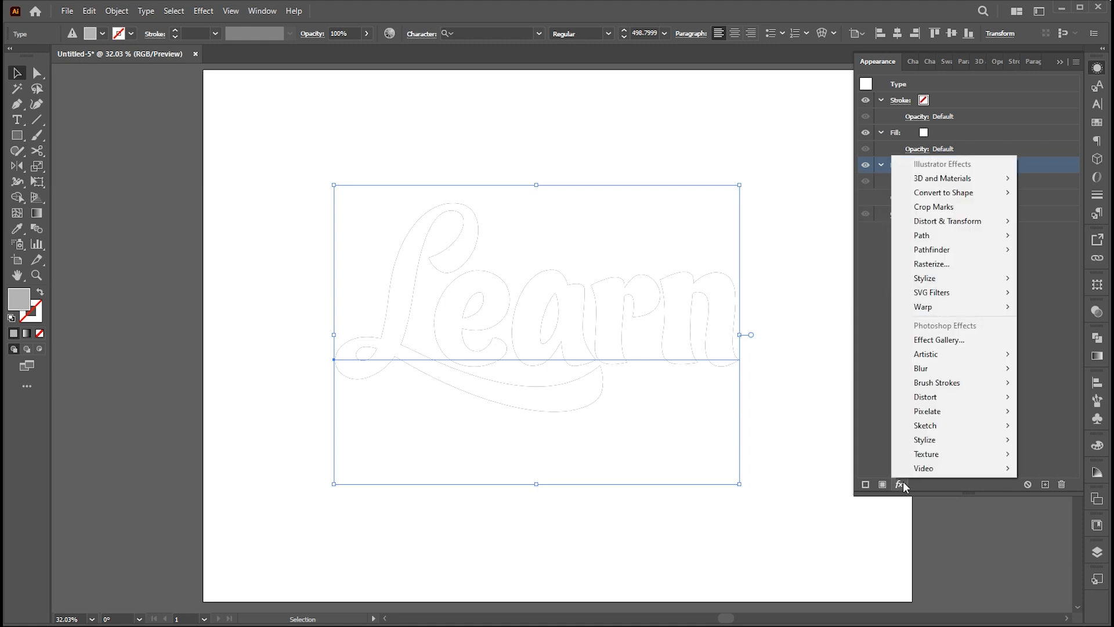
mouse_move(955, 221)
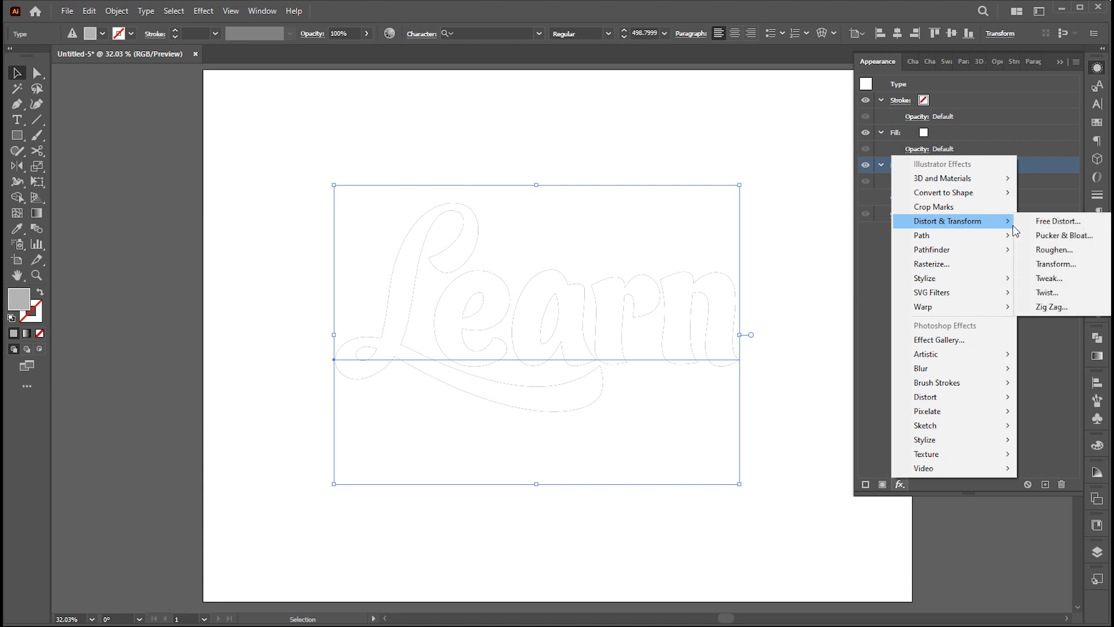
click(1052, 264)
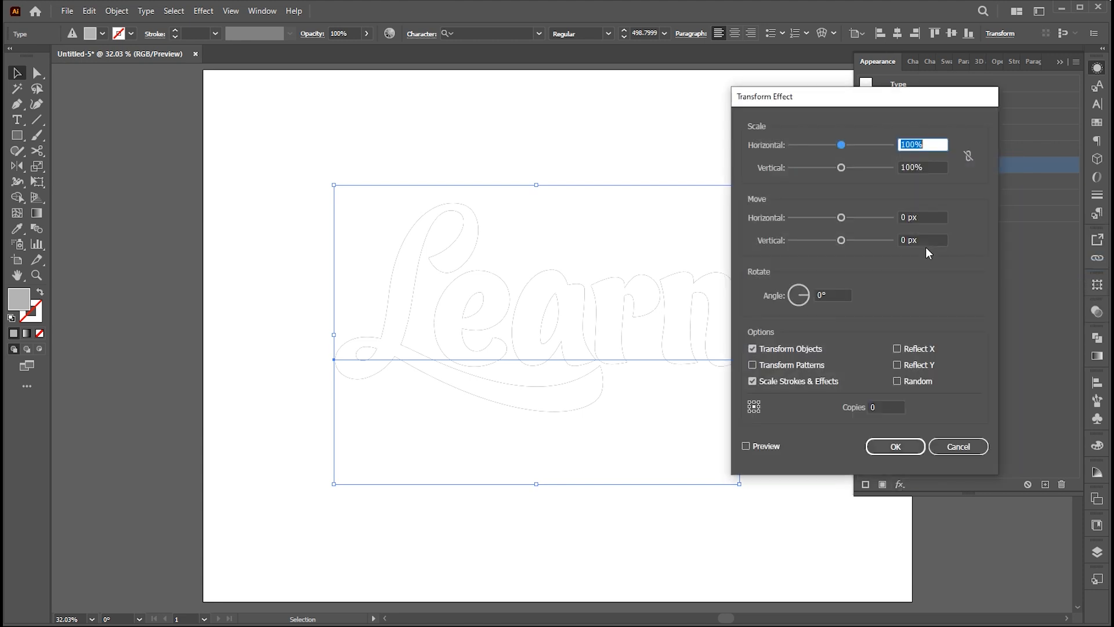
click(922, 239)
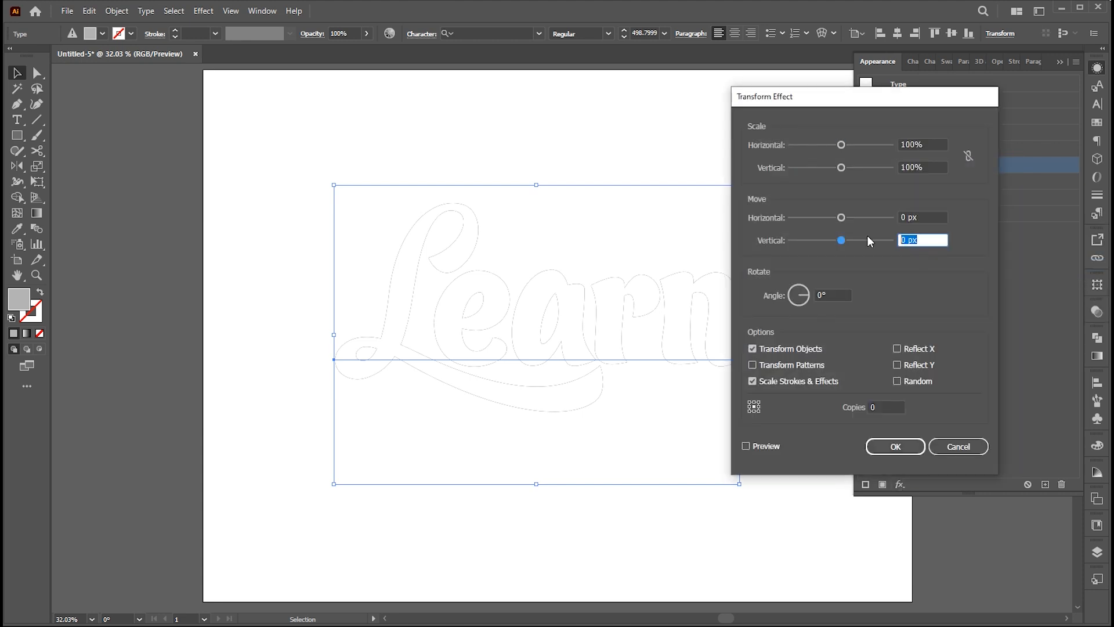
text(-)
text(4)
click(882, 407)
text(30)
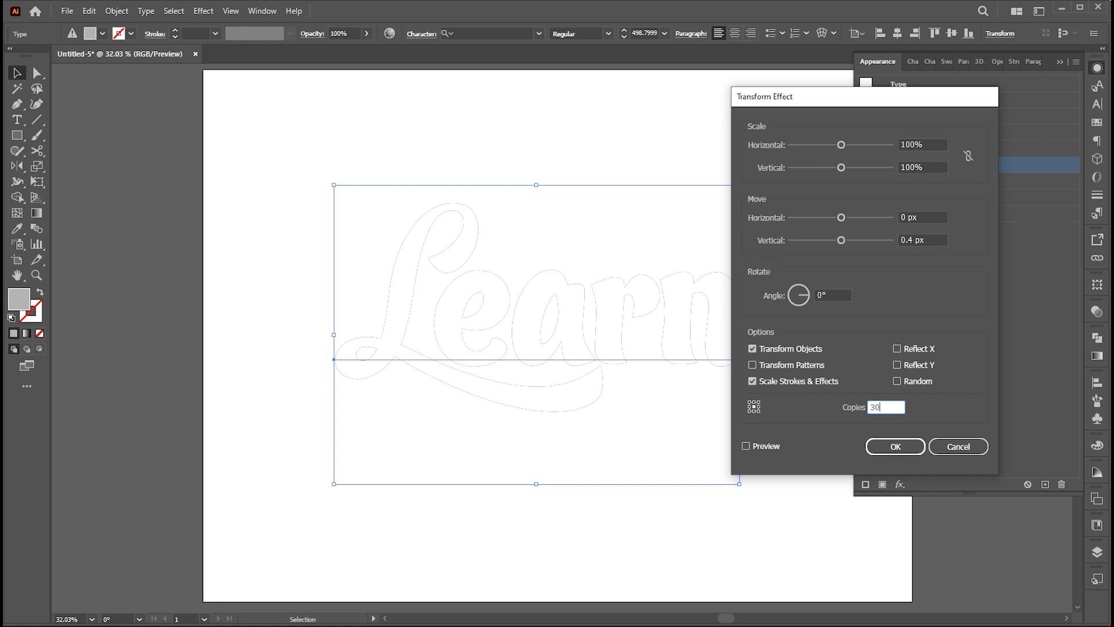
click(764, 444)
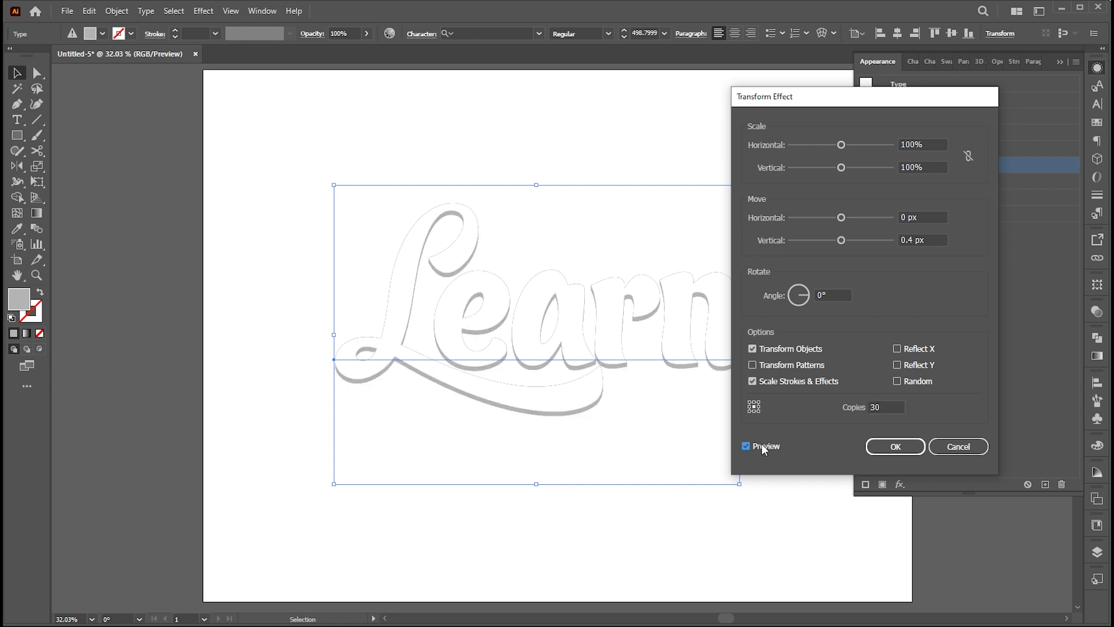
click(892, 447)
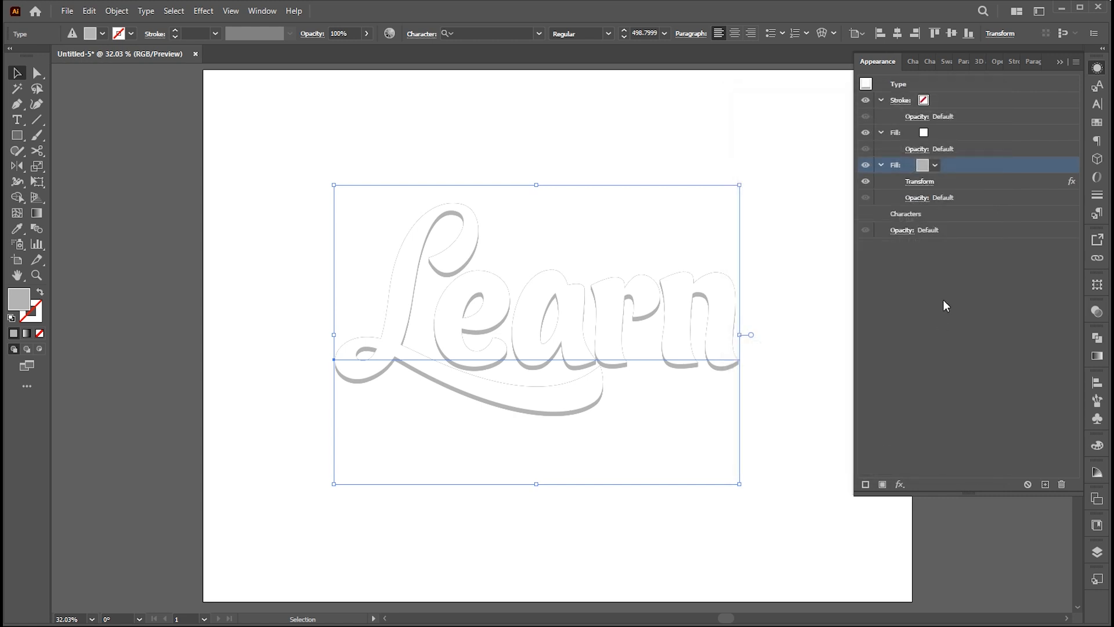
Add a third fill at the bottom of the "Learn" text's appearance stack, beneath the gray one, and color it bright red.
click(883, 484)
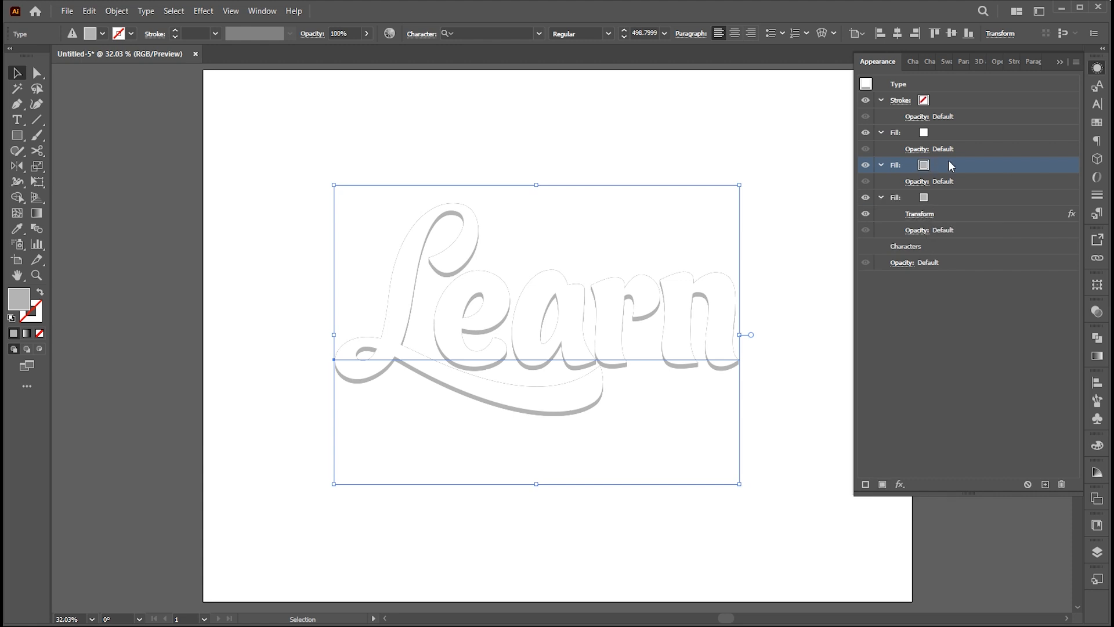
drag(954, 165, 956, 238)
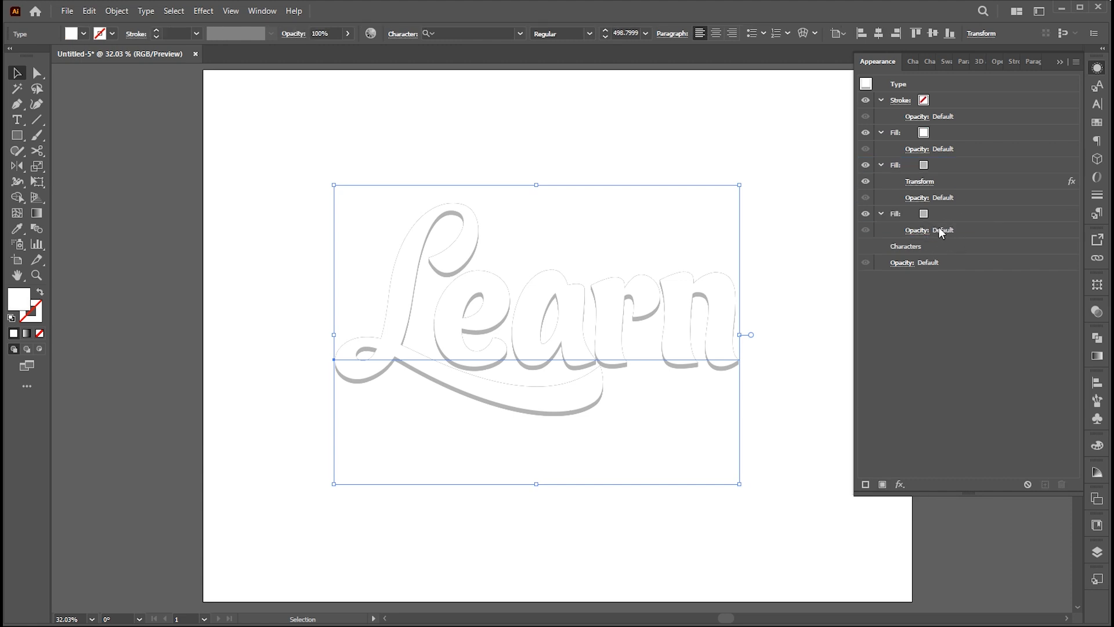
click(926, 216)
click(922, 213)
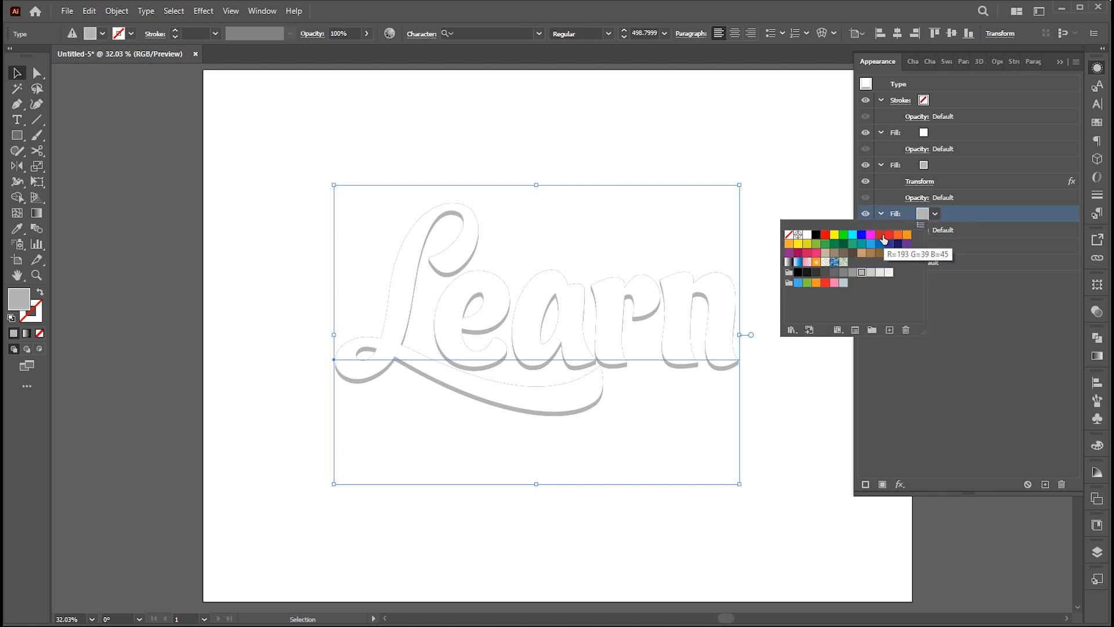
click(826, 236)
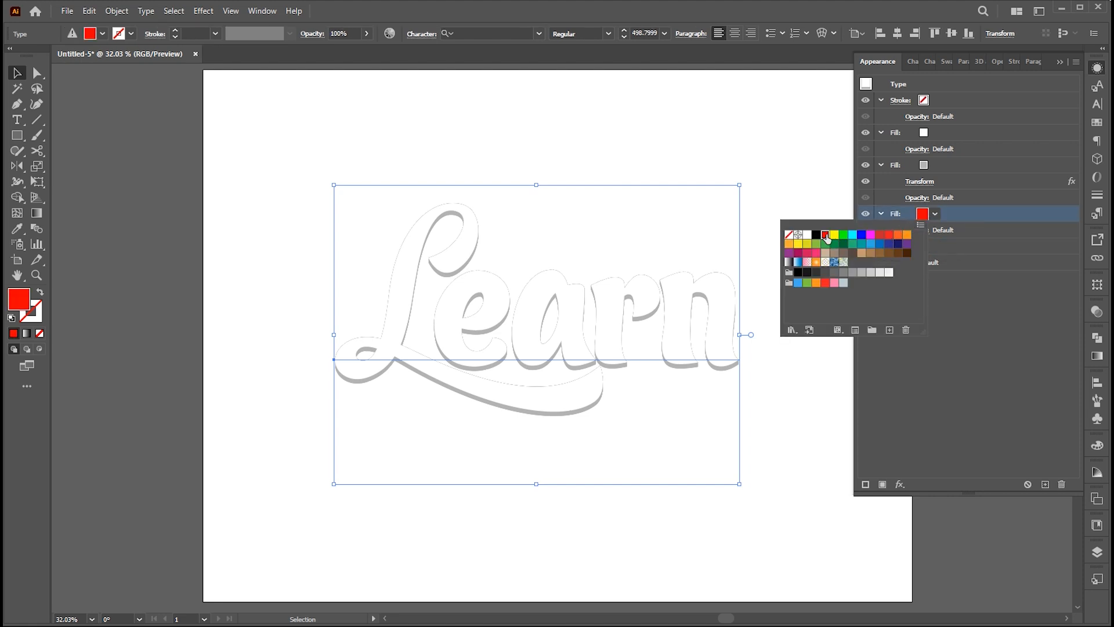
click(961, 219)
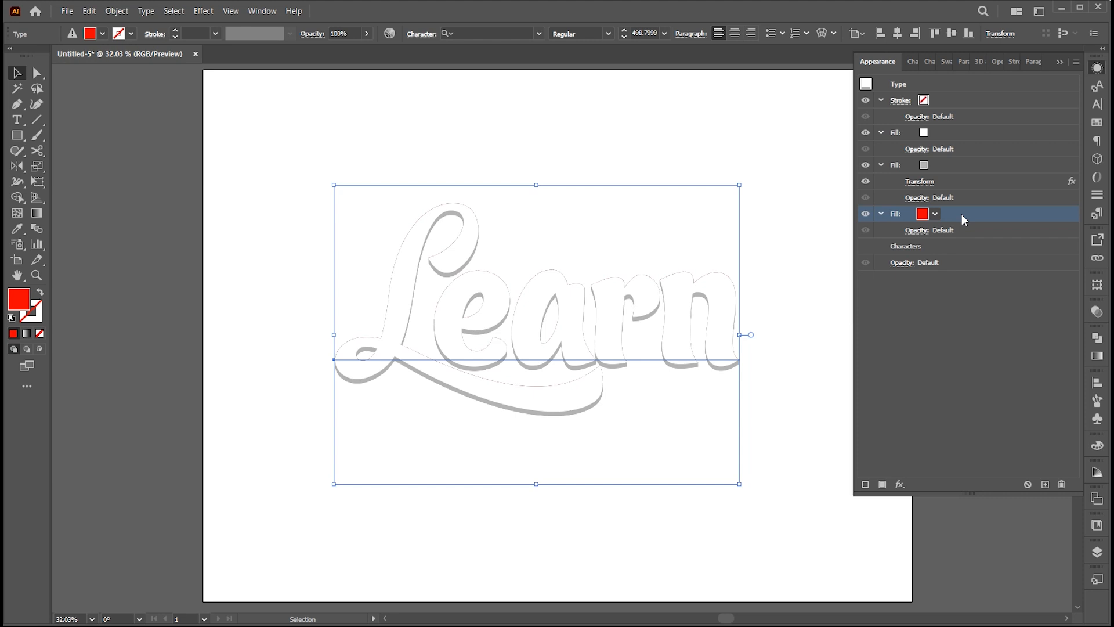
Apply an Offset Path effect to the red fill with a 32 px offset and Round joins.
click(900, 484)
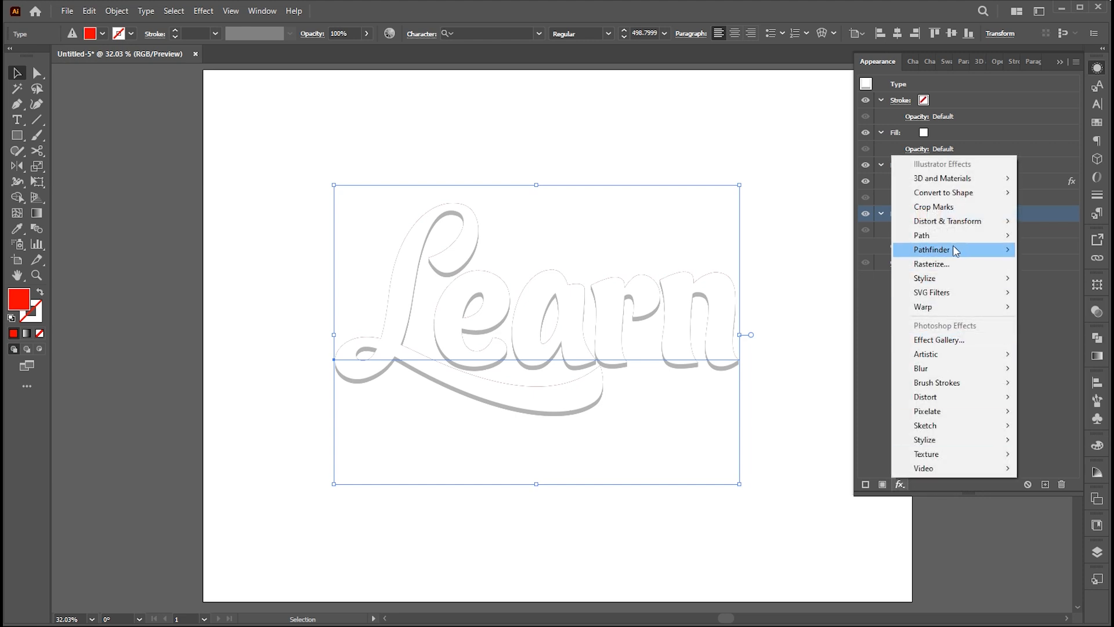
mouse_move(940, 238)
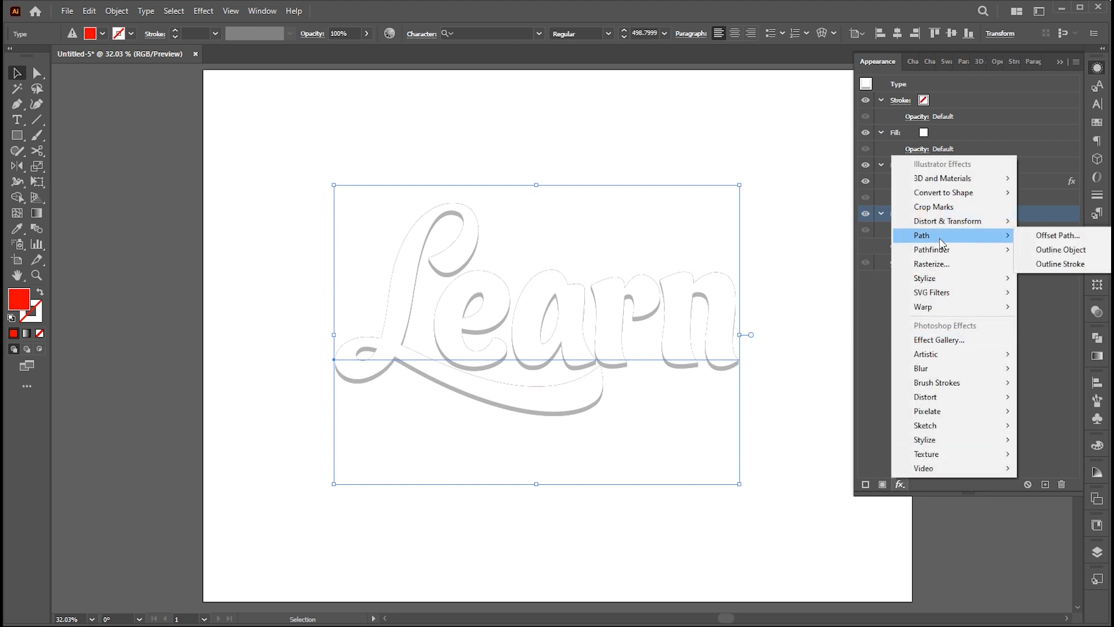
click(1037, 236)
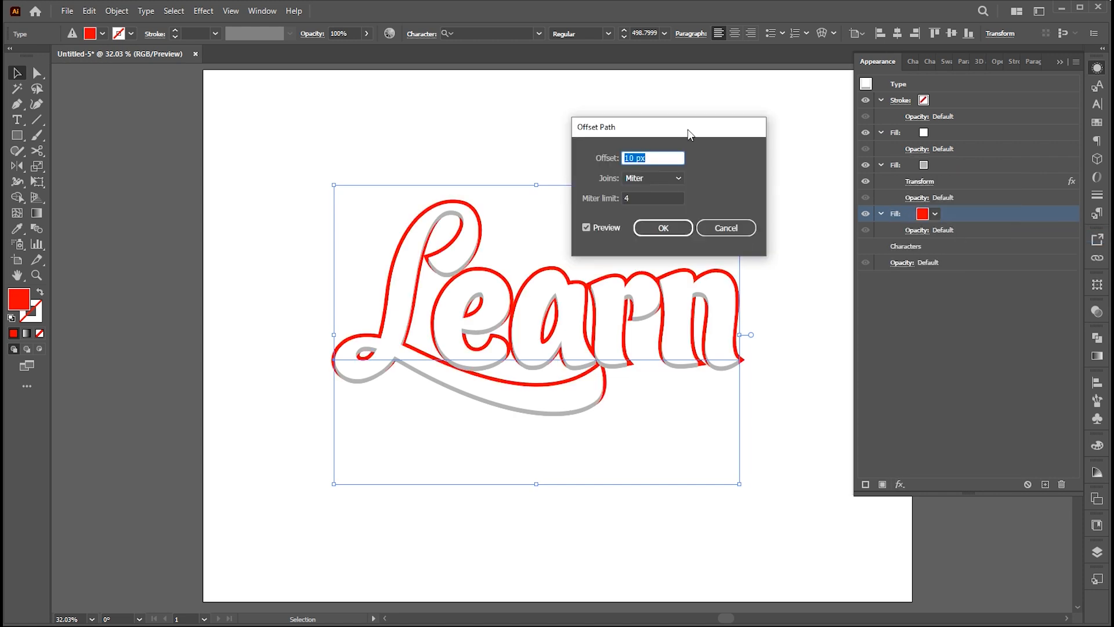
drag(688, 128, 734, 127)
key(Up)
key(Up)
key(Up)
key(Up)
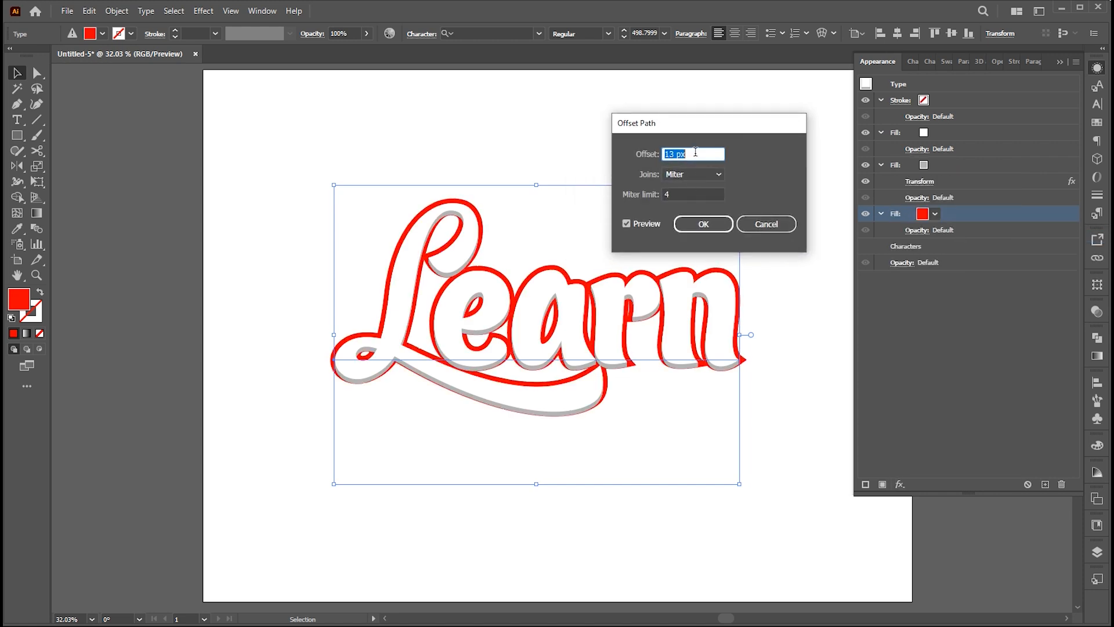
click(689, 172)
click(695, 200)
click(701, 152)
key(Up)
key(Up)
key(Up)
key(Up)
key(Up)
key(Up)
key(Up)
key(Up)
key(Up)
key(Up)
key(Up)
key(Up)
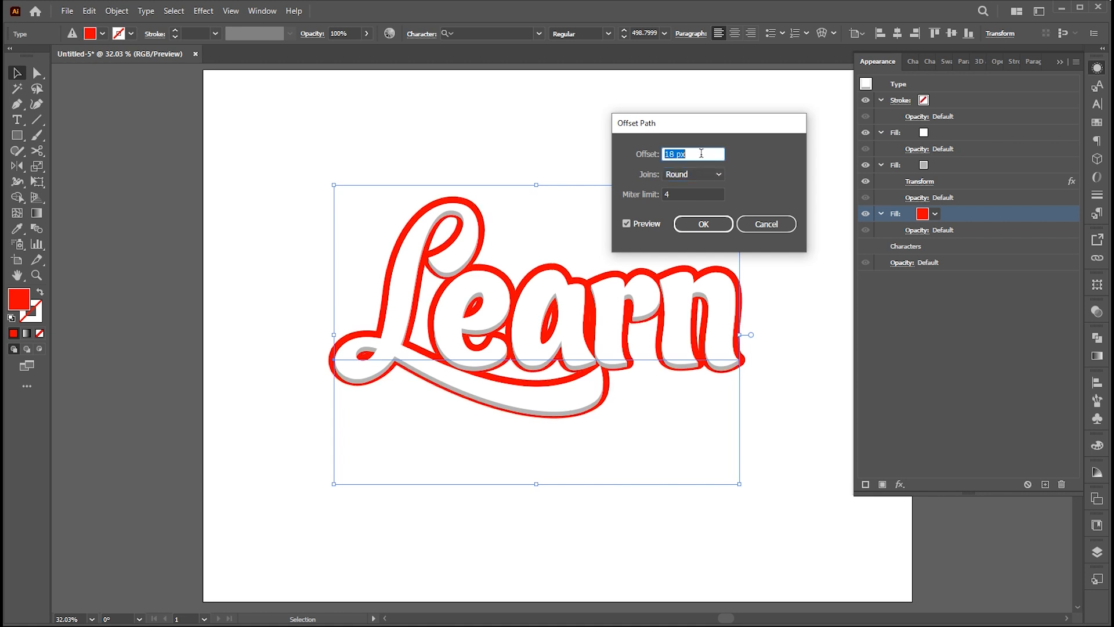
key(Up)
key(Up)
key(Up)
key(Up)
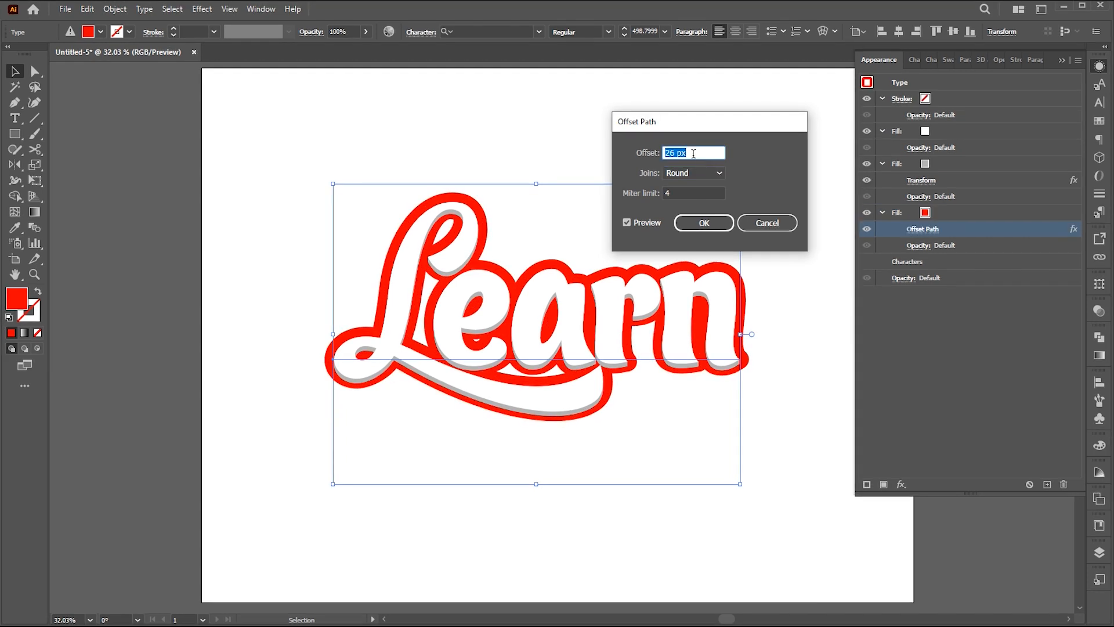
key(Up)
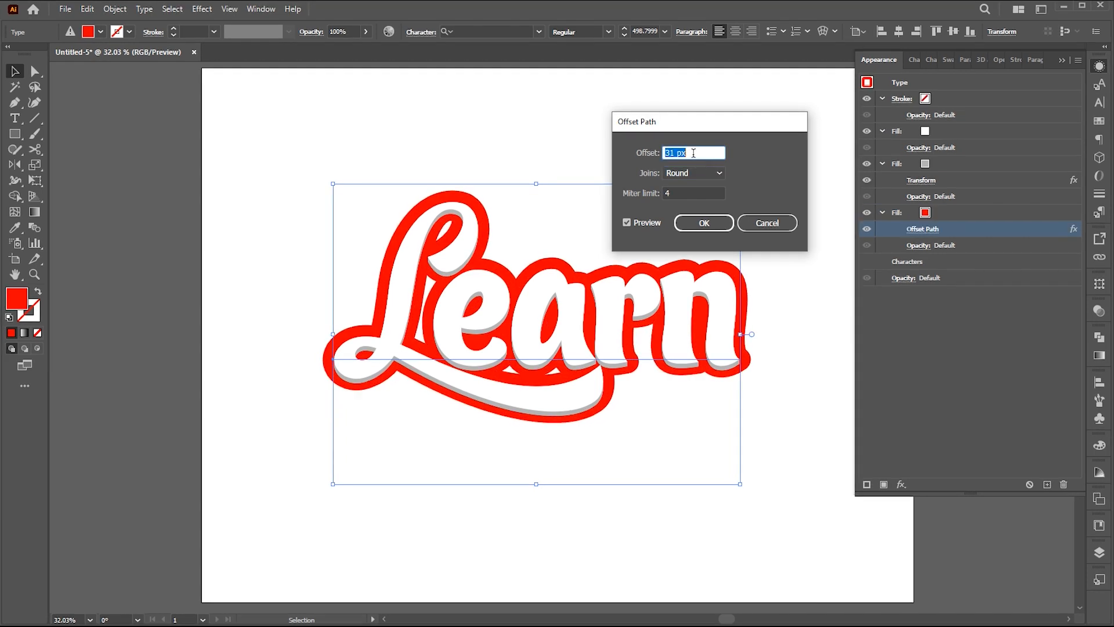
key(Up)
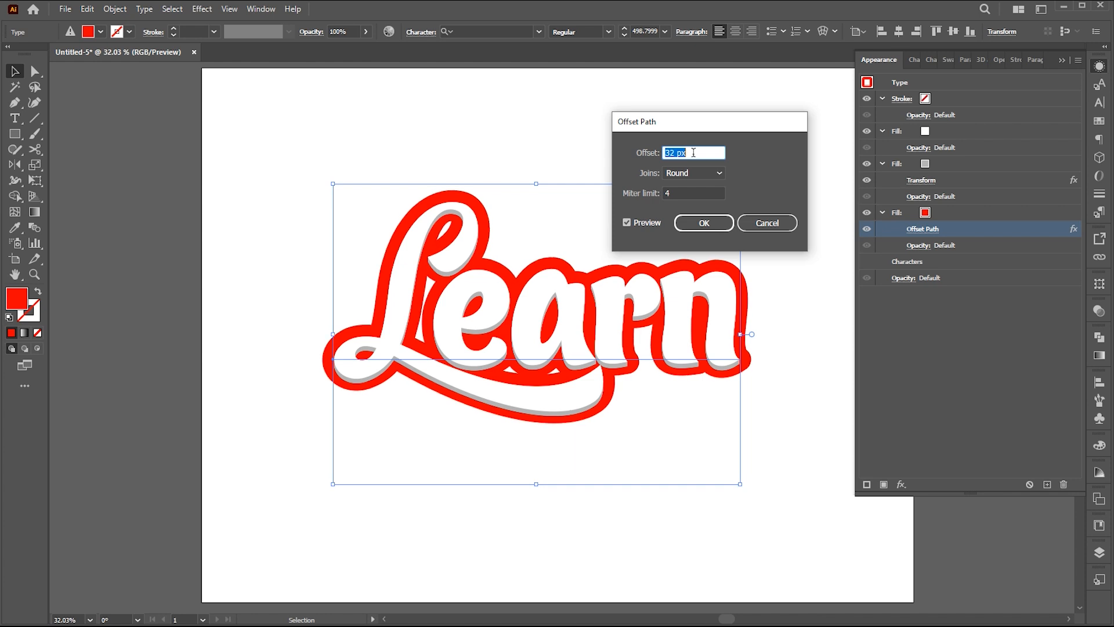
click(703, 223)
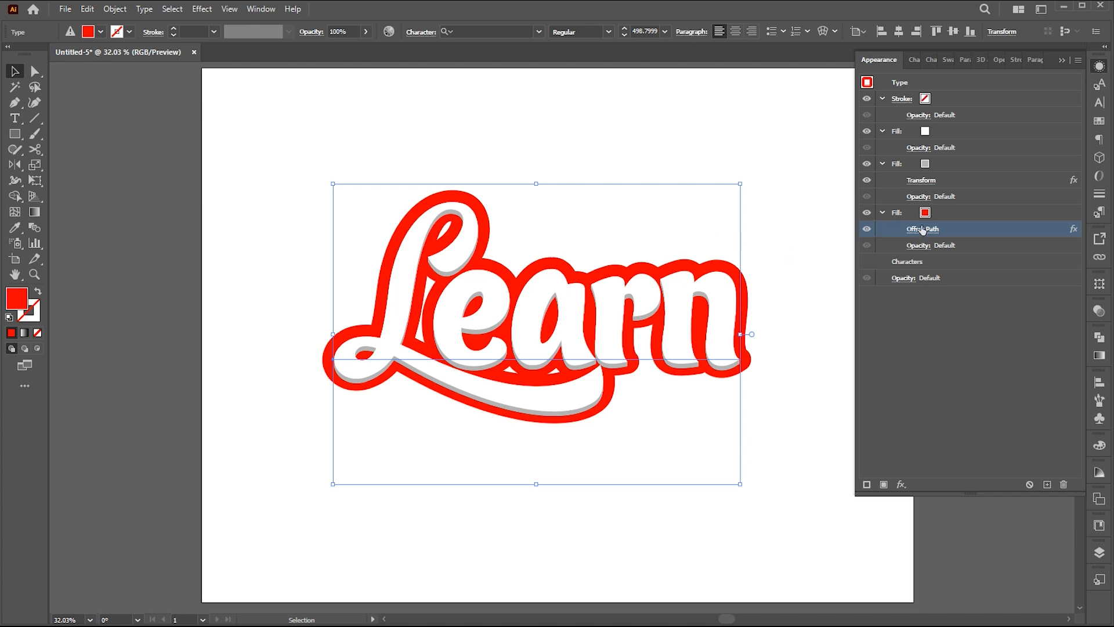
Apply a Drop Shadow effect to the gray fill with the shadow opacity set to 40%.
click(944, 166)
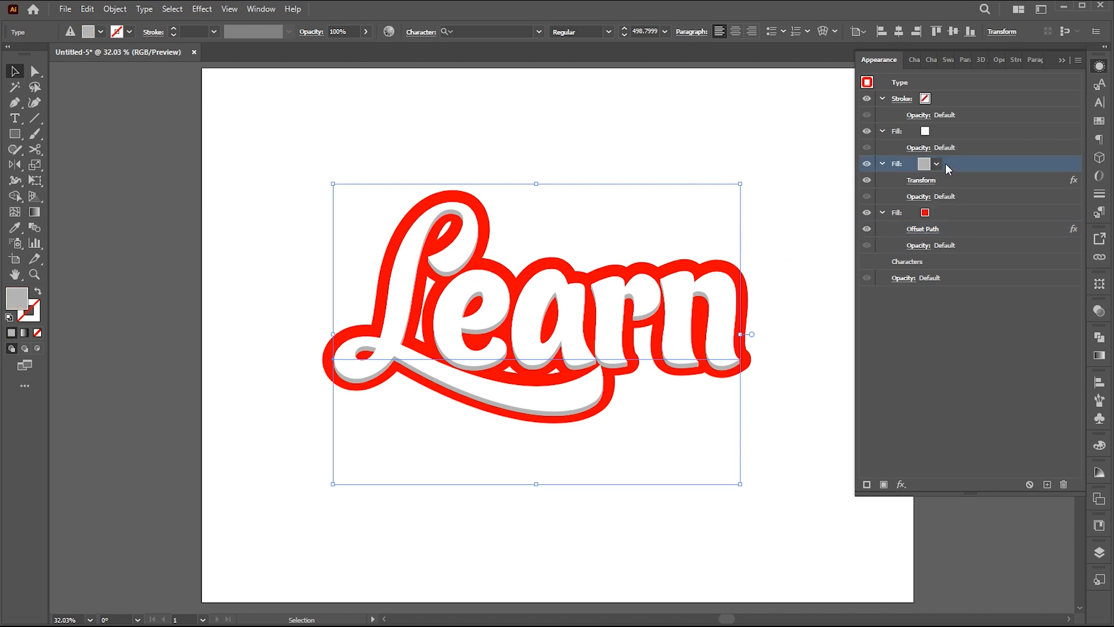
click(902, 482)
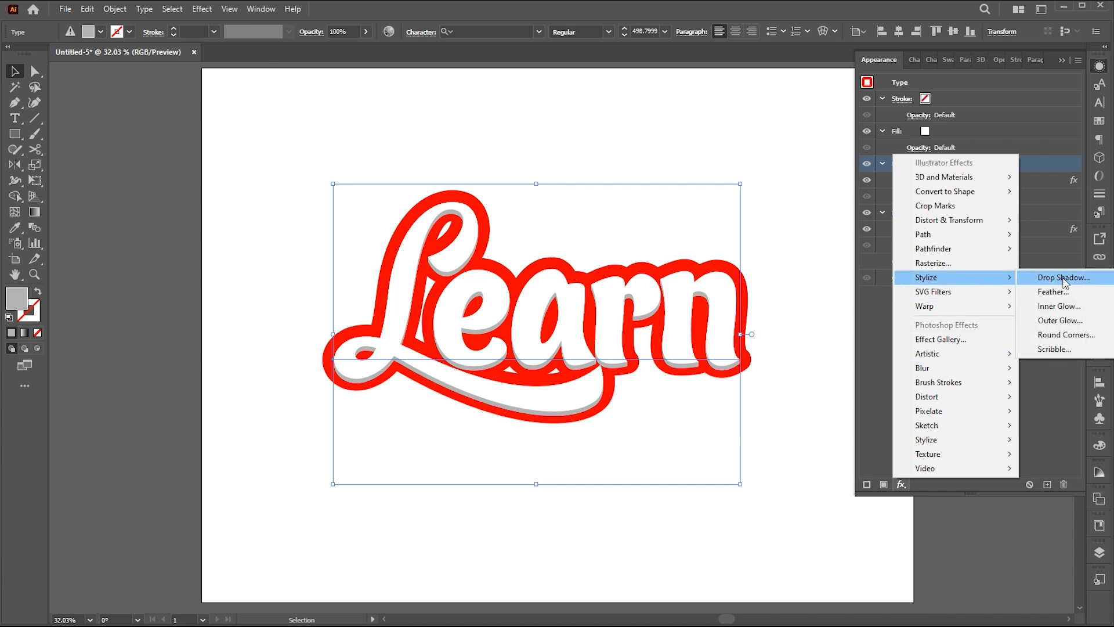
click(986, 277)
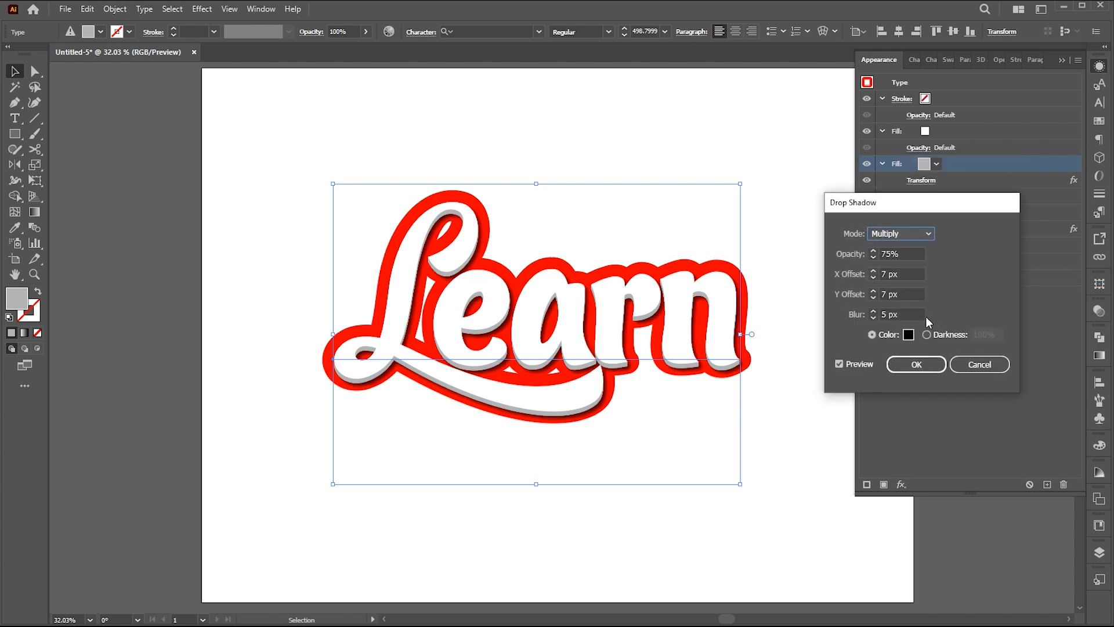
key(Tab)
text(40)
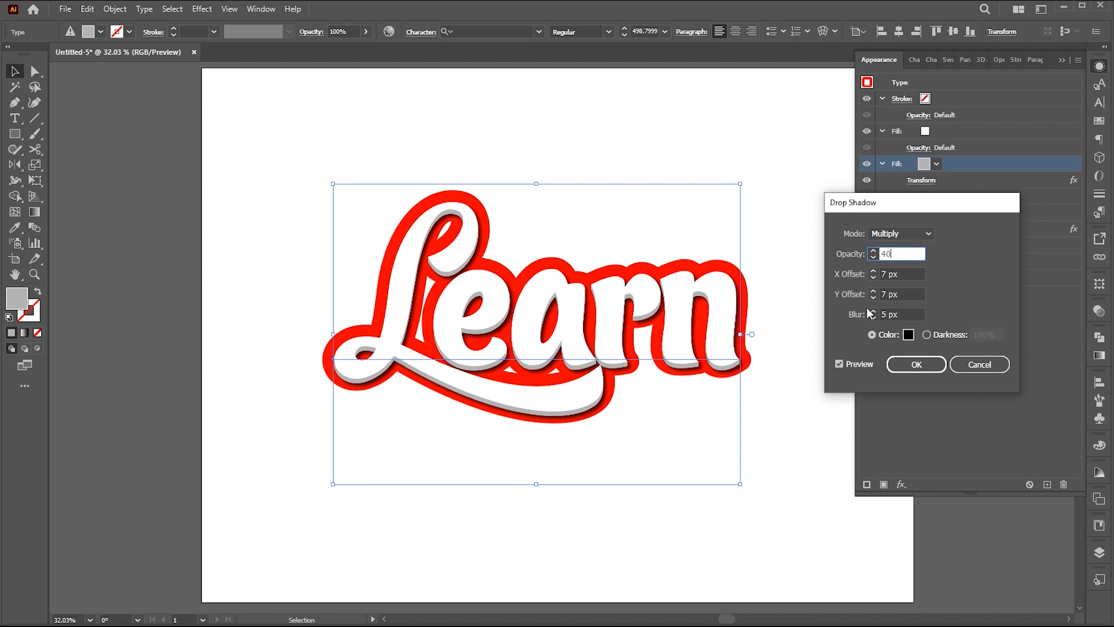
key(Tab)
key(Tab)
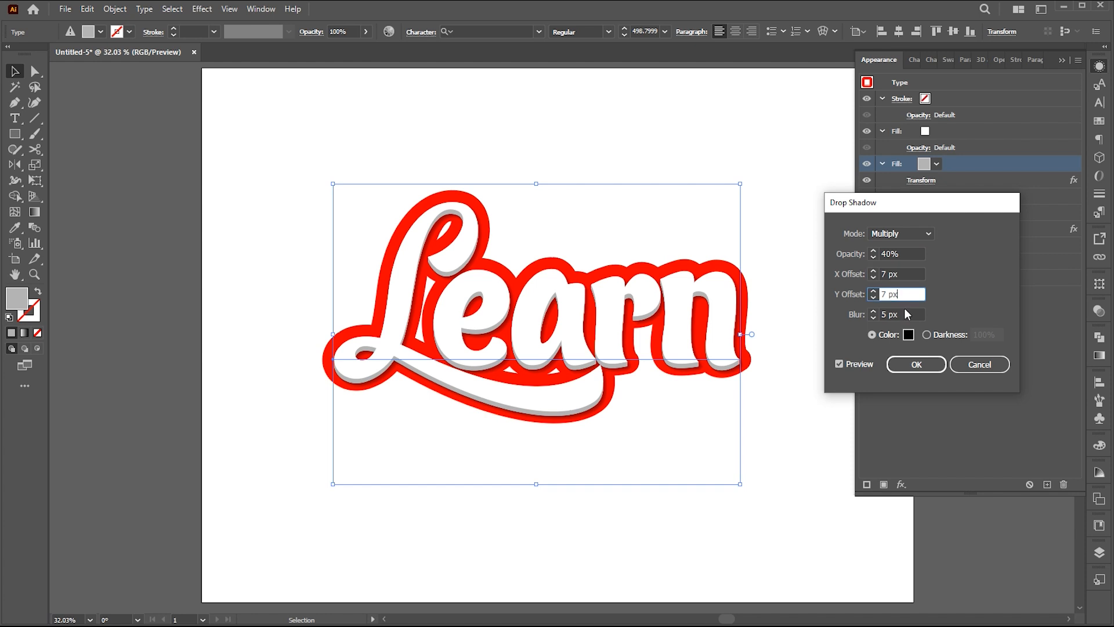
key(Tab)
click(903, 366)
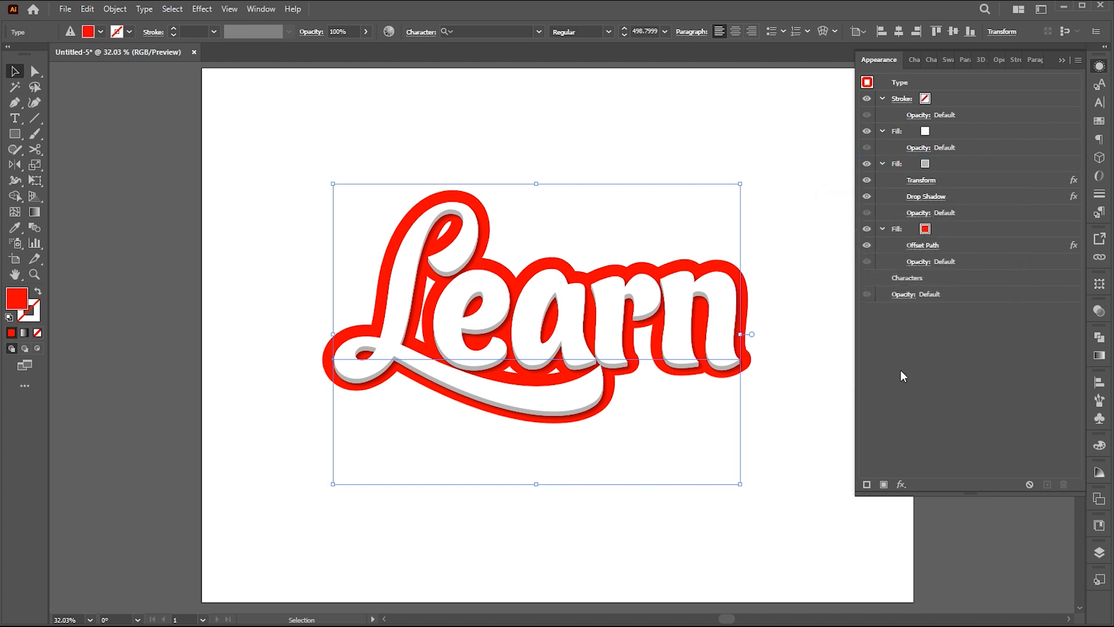
Duplicate the red fill together with its Offset Path effect and color the lower copy dark red.
click(957, 231)
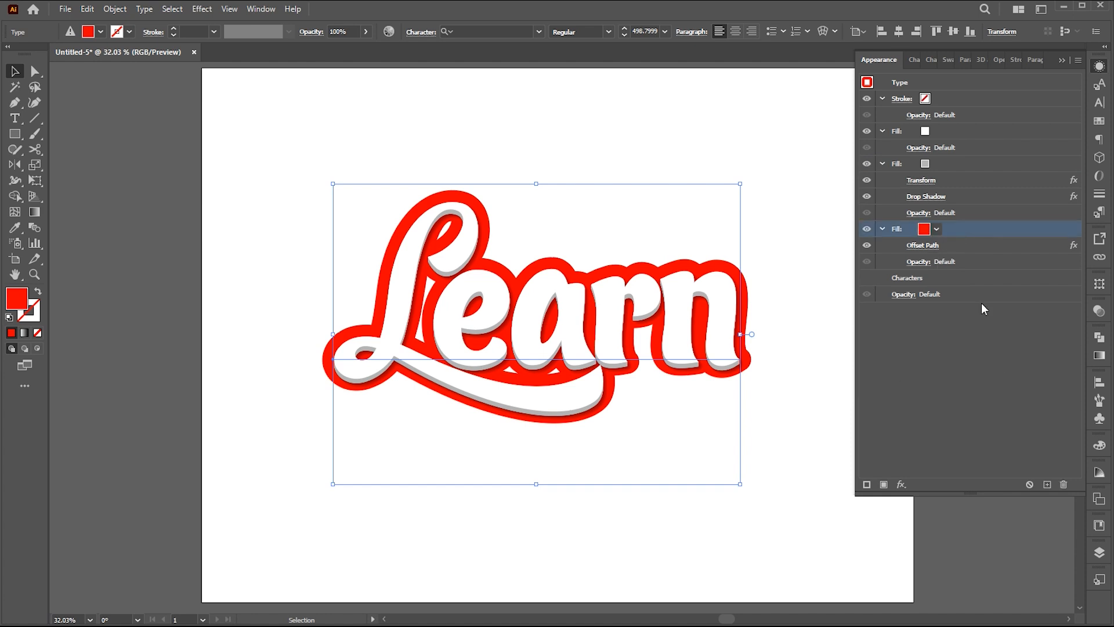
click(1047, 484)
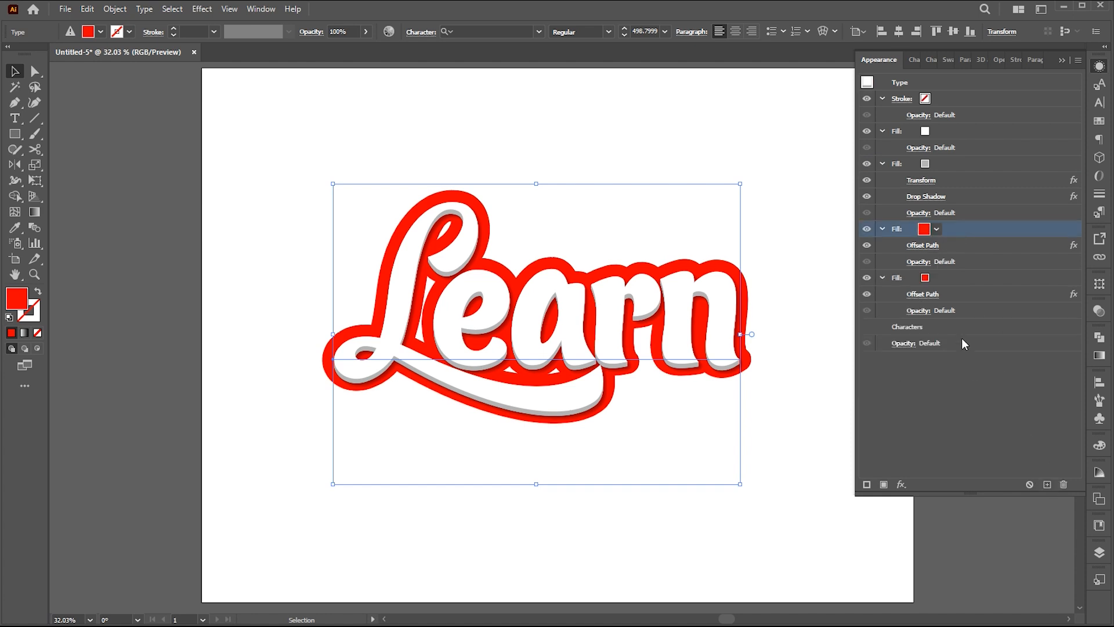
click(928, 281)
click(923, 278)
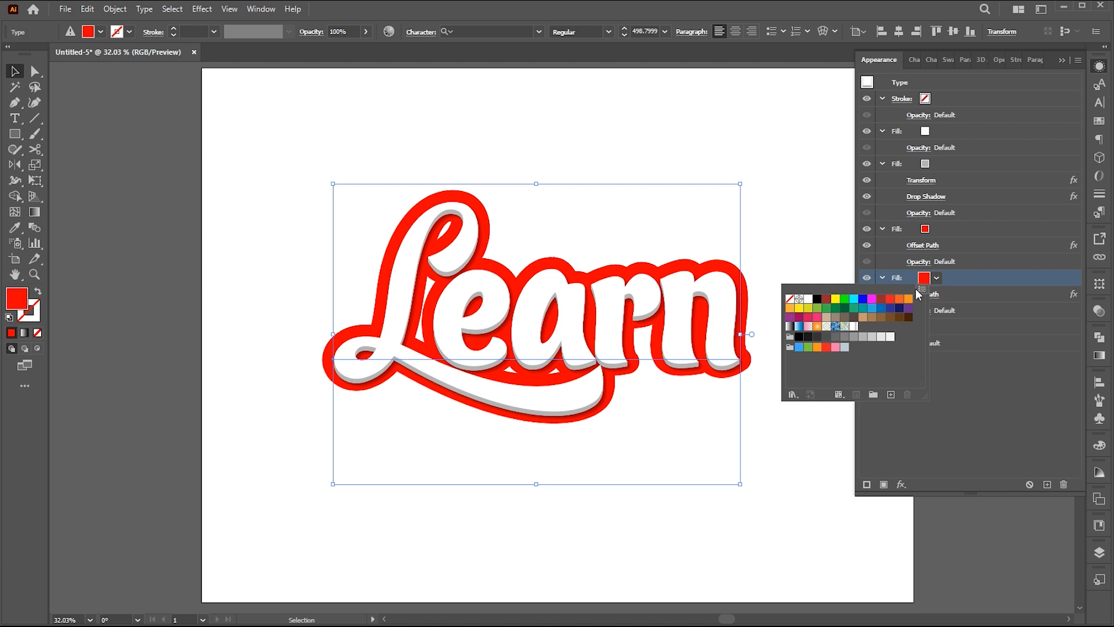
click(880, 299)
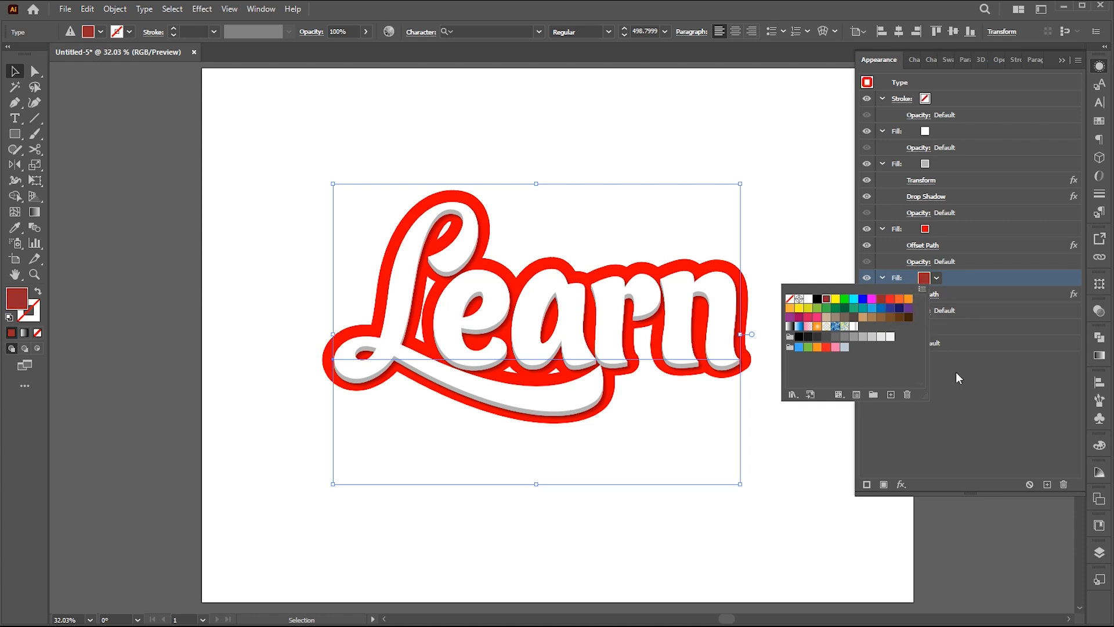
click(988, 399)
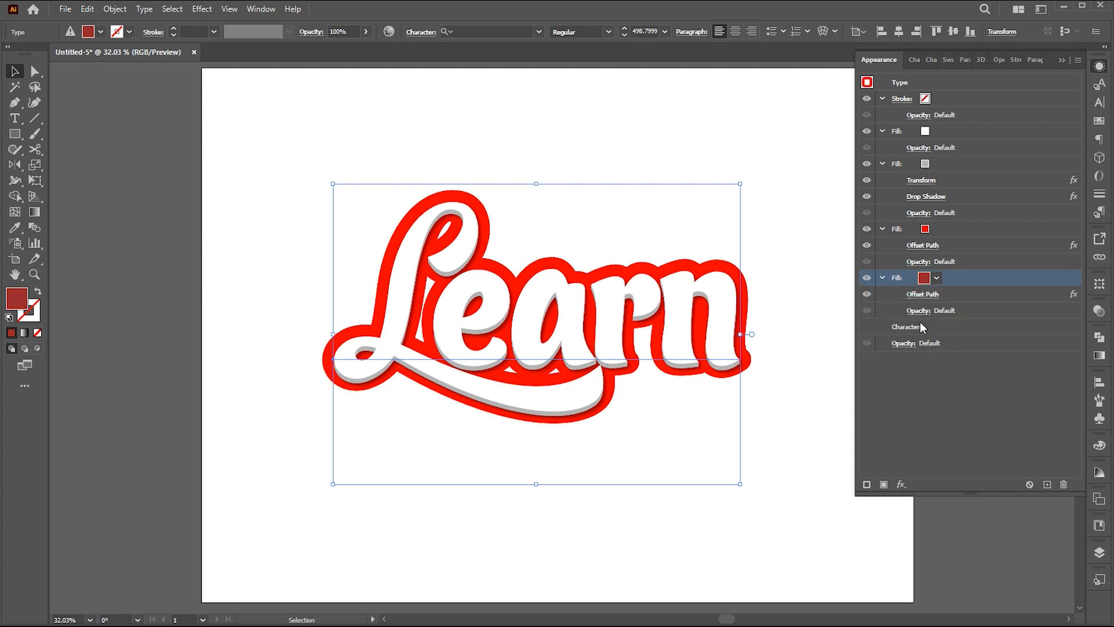
Apply a Transform effect to the dark red fill with a vertical move of 0.4 px and 90 copies.
click(901, 484)
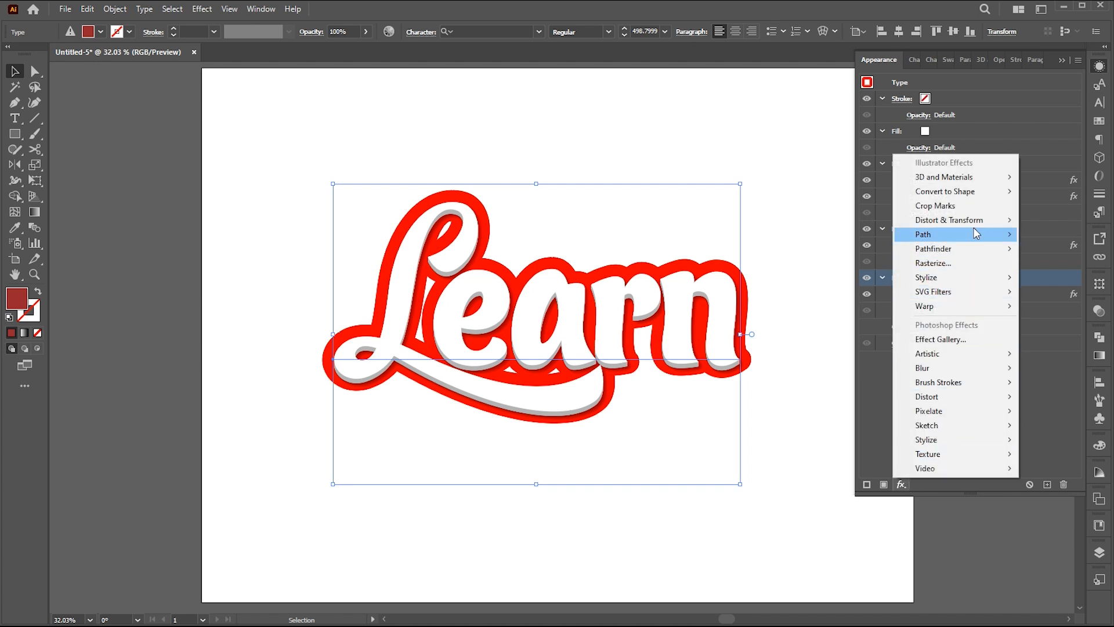
mouse_move(978, 221)
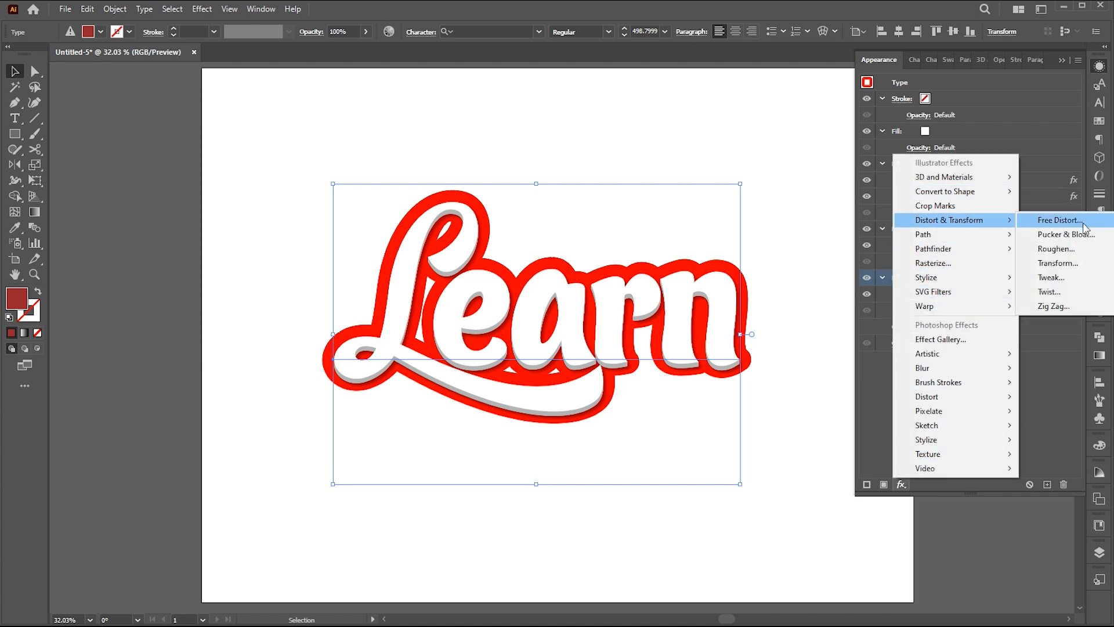
click(1060, 263)
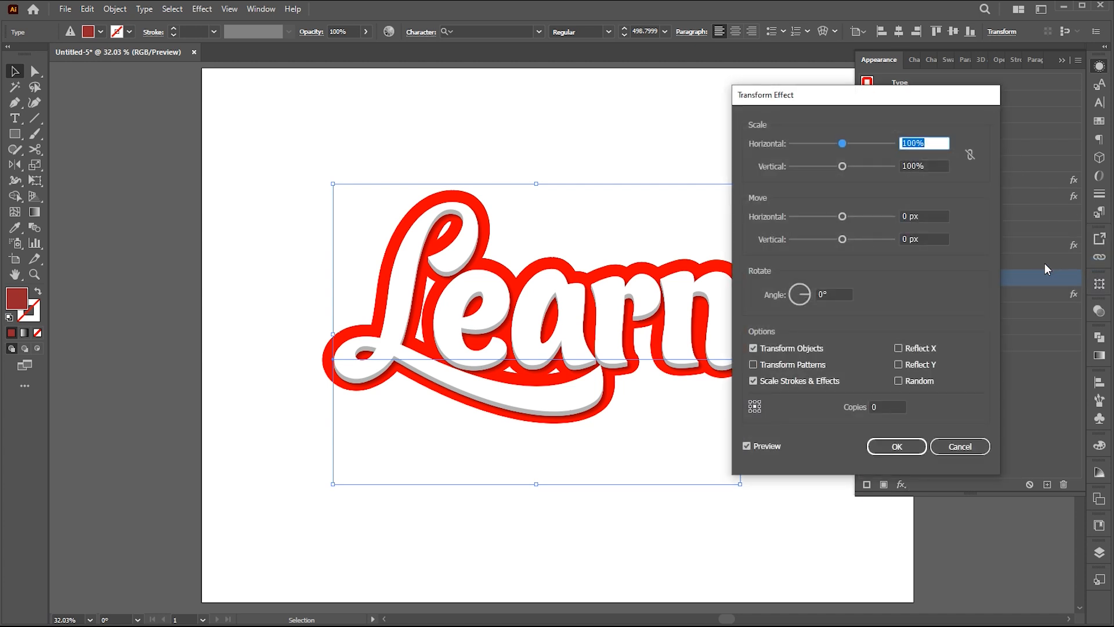
click(914, 239)
text(.4)
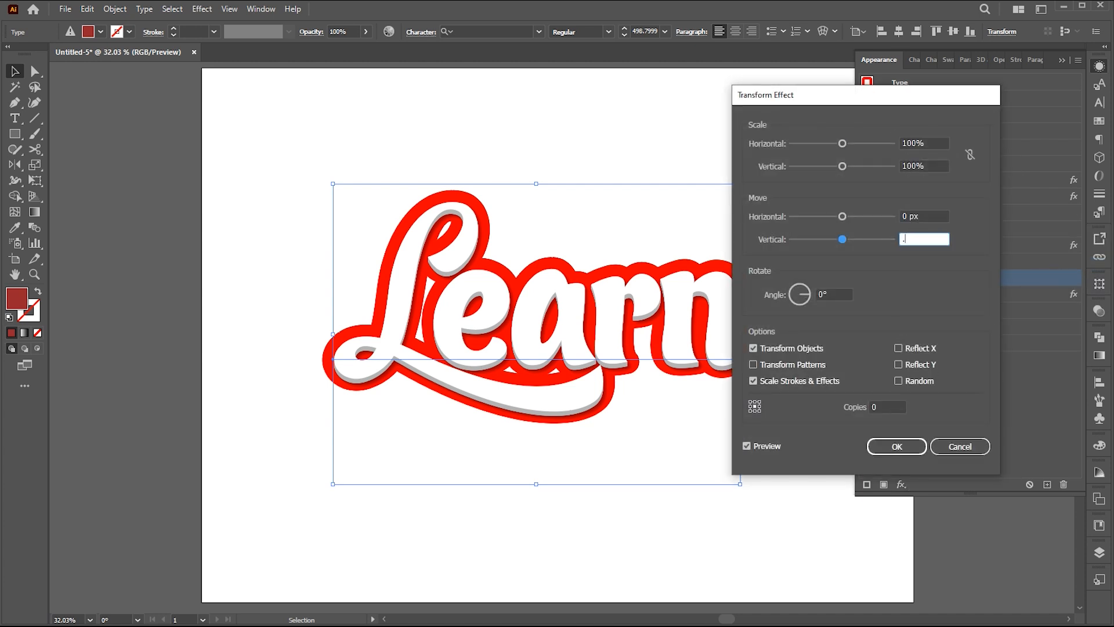
click(884, 406)
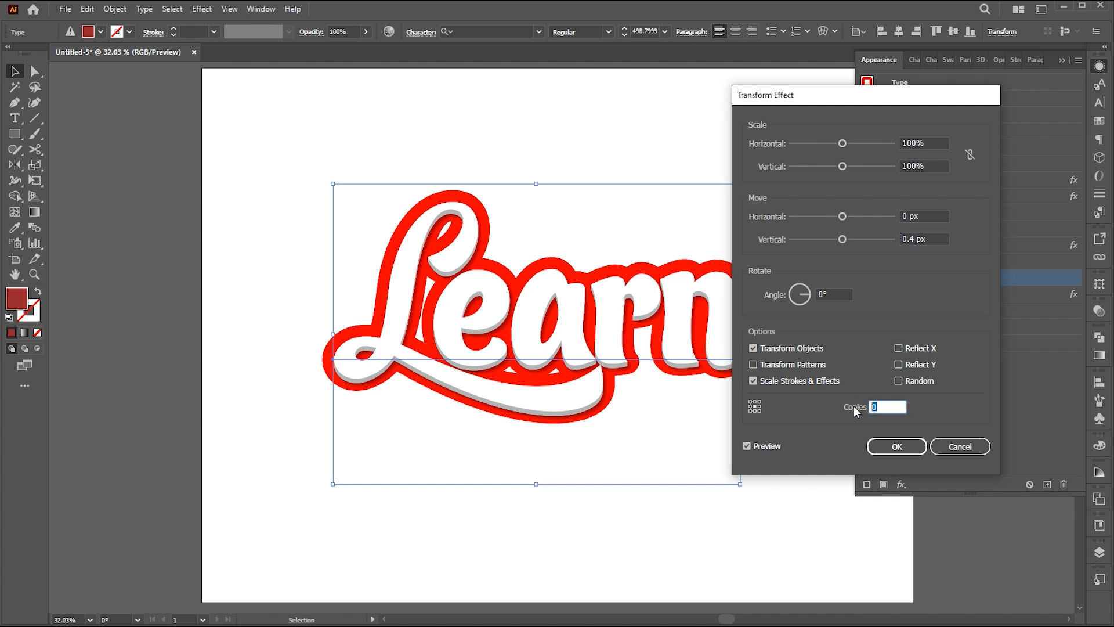
text(50)
click(751, 446)
click(881, 406)
text(80)
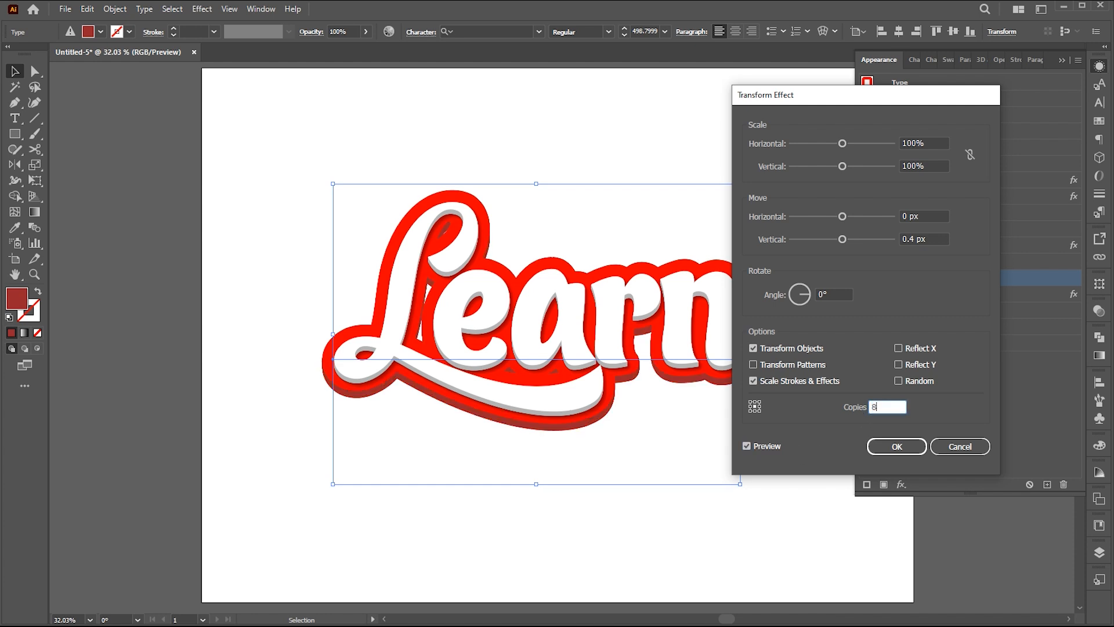
click(760, 446)
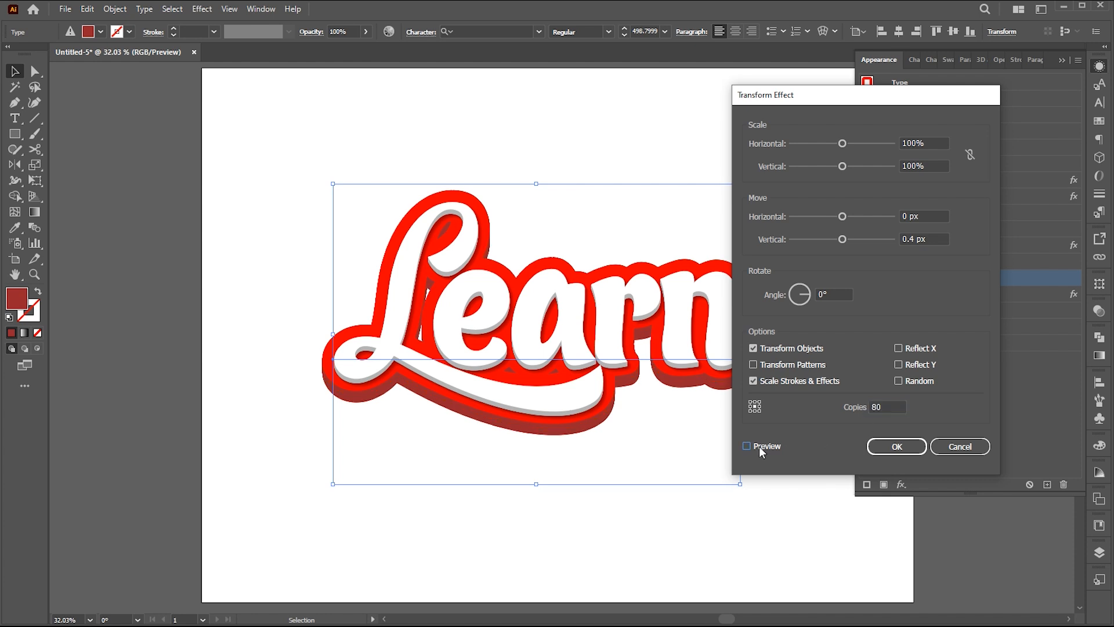
click(885, 406)
text(90)
click(760, 448)
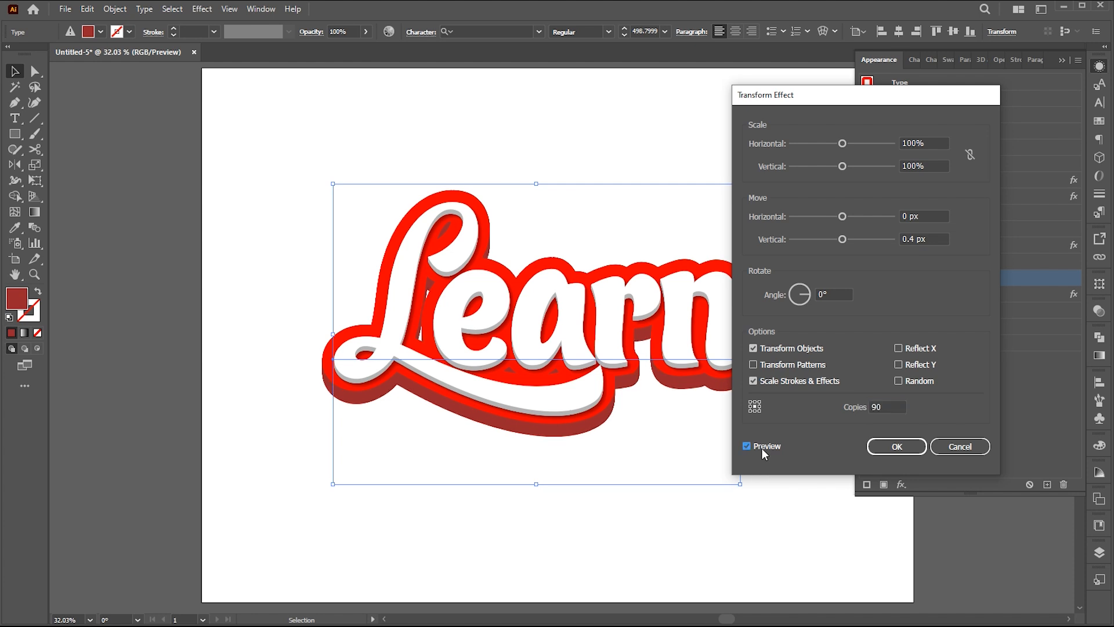
click(898, 447)
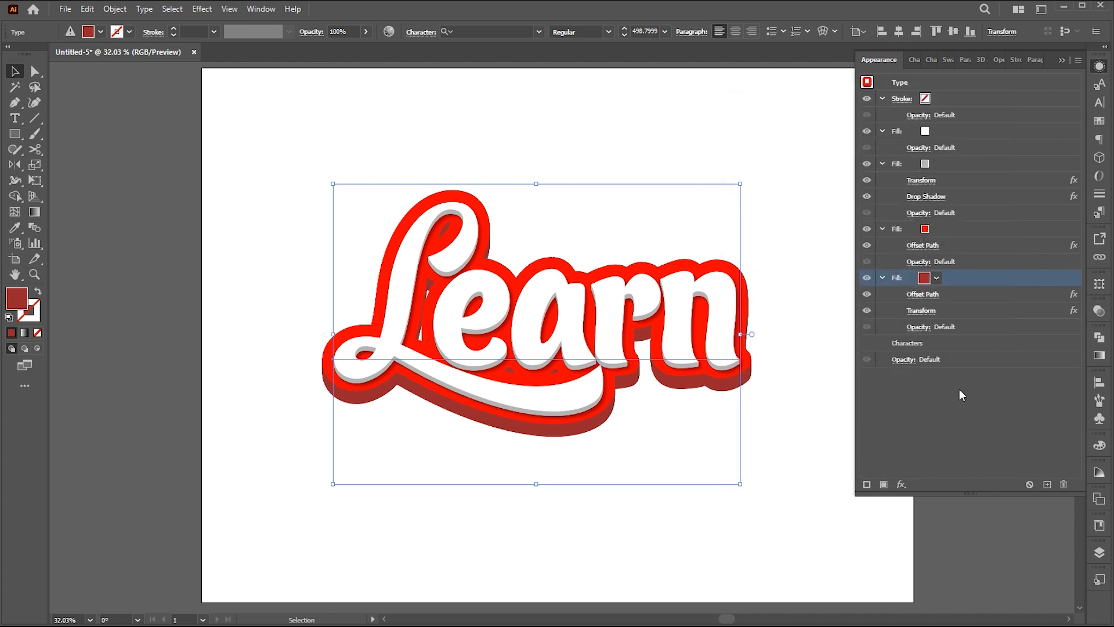
Duplicate the bright red fill once more and color the lower copy dark red, above the existing extruded dark red fill.
click(950, 229)
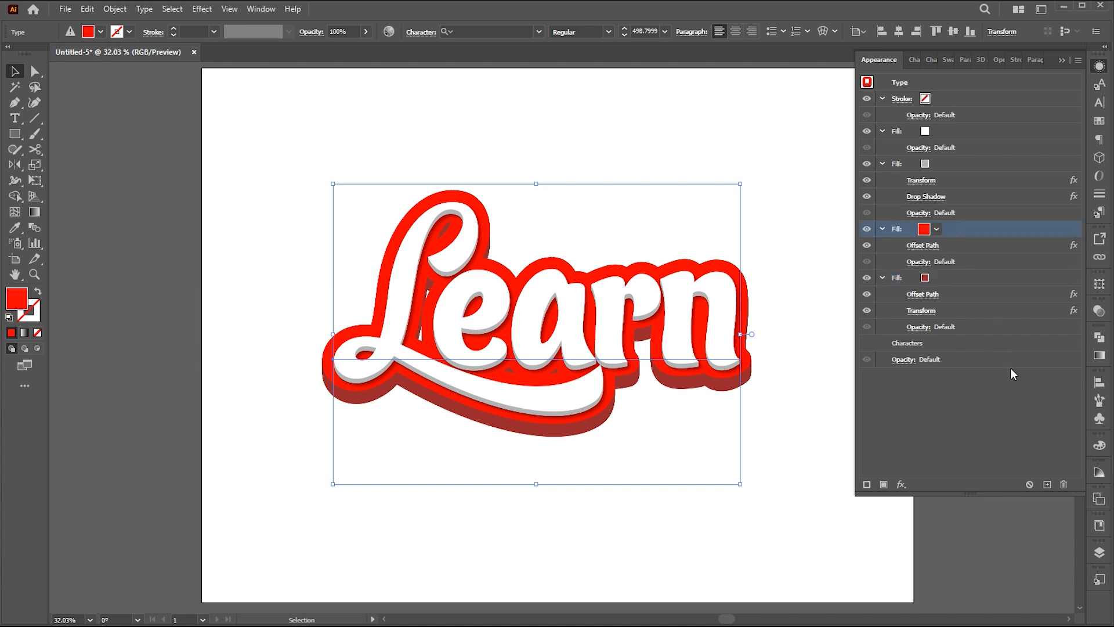
click(1045, 484)
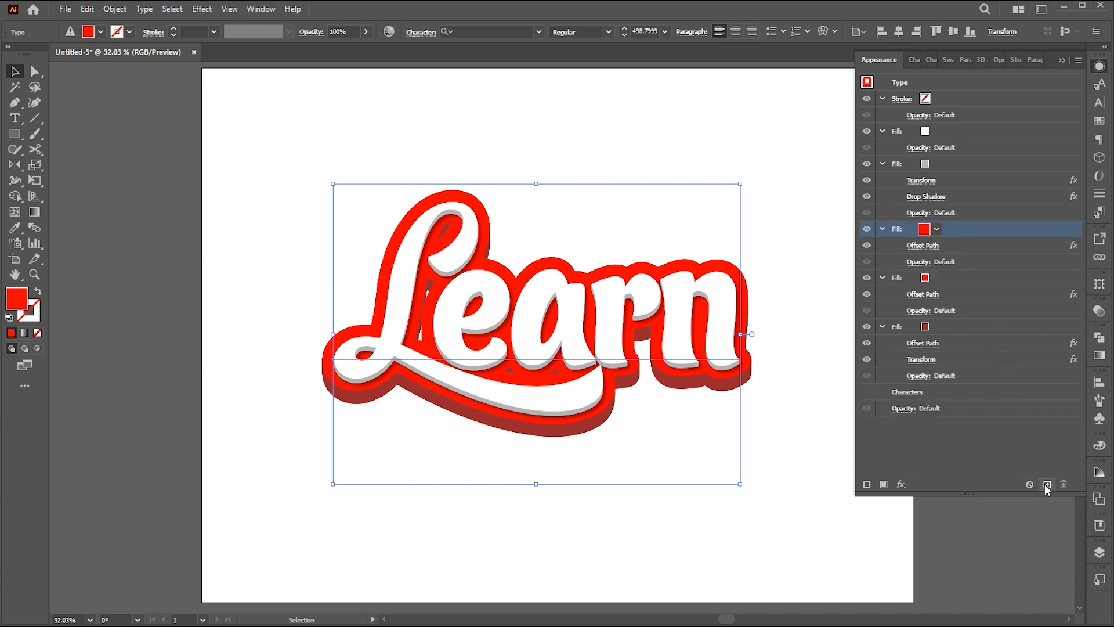
click(927, 281)
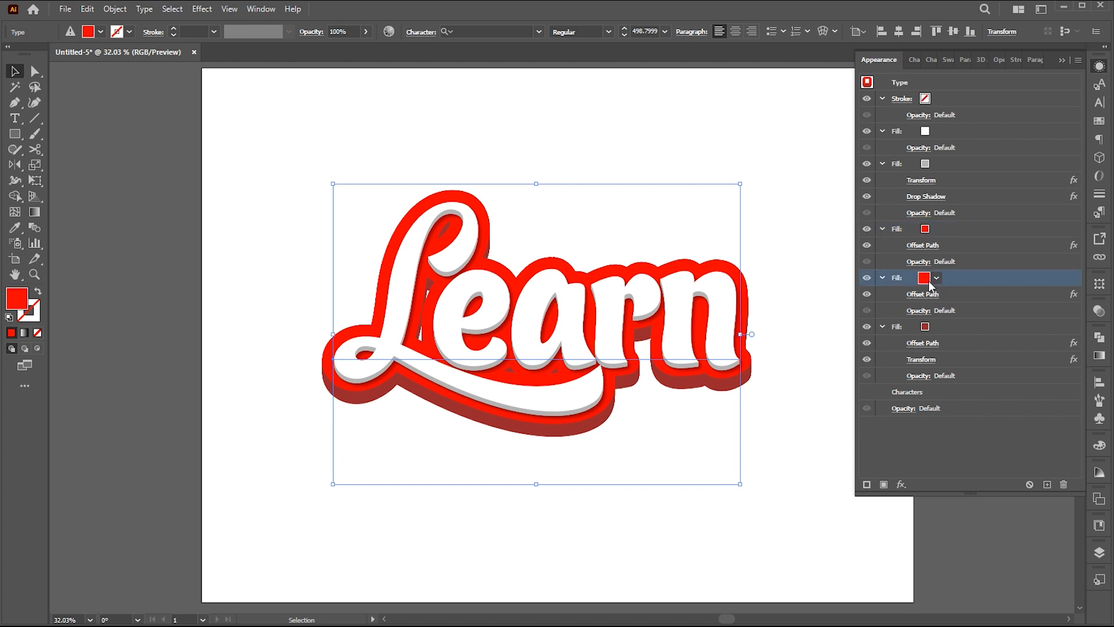
click(925, 280)
click(827, 300)
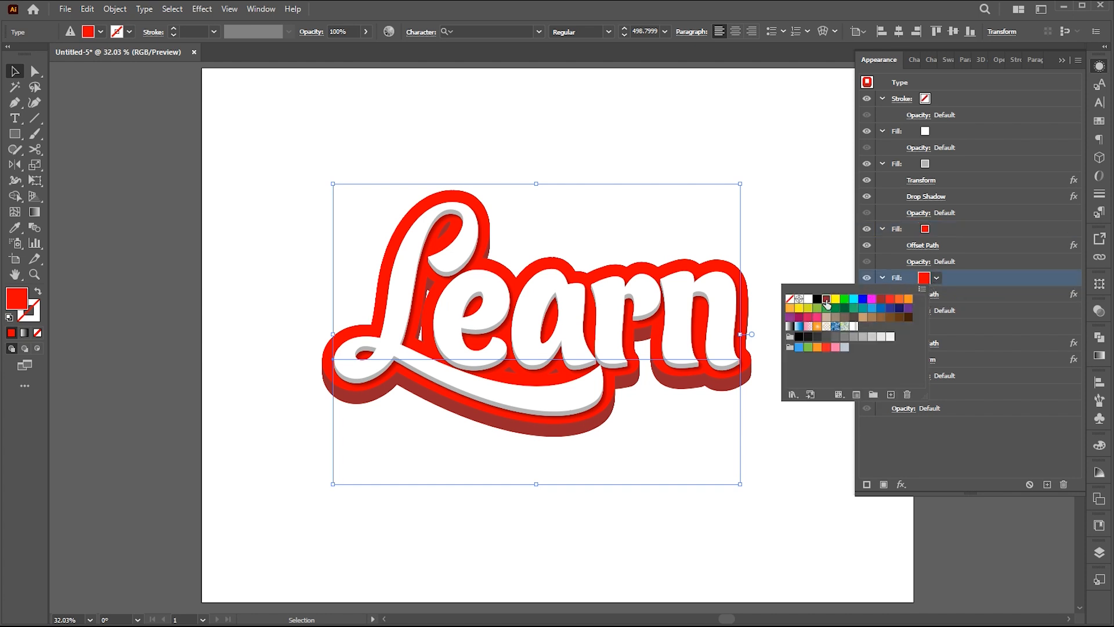
click(953, 278)
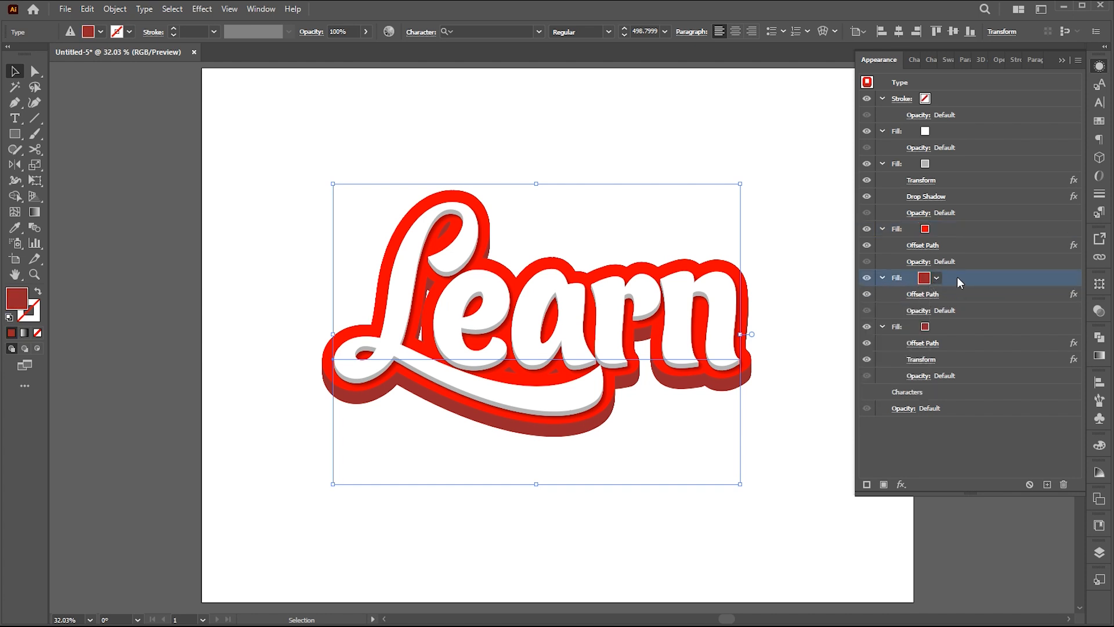
Increase the Offset Path distance of the upper dark red fill by a few pixels beyond the bright red fill.
click(927, 294)
key(Up)
key(Up)
key(Up)
key(Up)
key(Up)
key(Up)
key(Up)
key(Up)
key(Up)
key(Up)
key(Up)
key(Up)
key(Up)
key(Up)
key(Up)
key(Up)
key(Down)
key(Down)
click(709, 225)
Set the Offset Path distance of the lowest dark red fill to 39 px with Round joins.
click(956, 328)
click(922, 343)
key(Up)
key(Up)
key(Up)
key(Up)
key(Up)
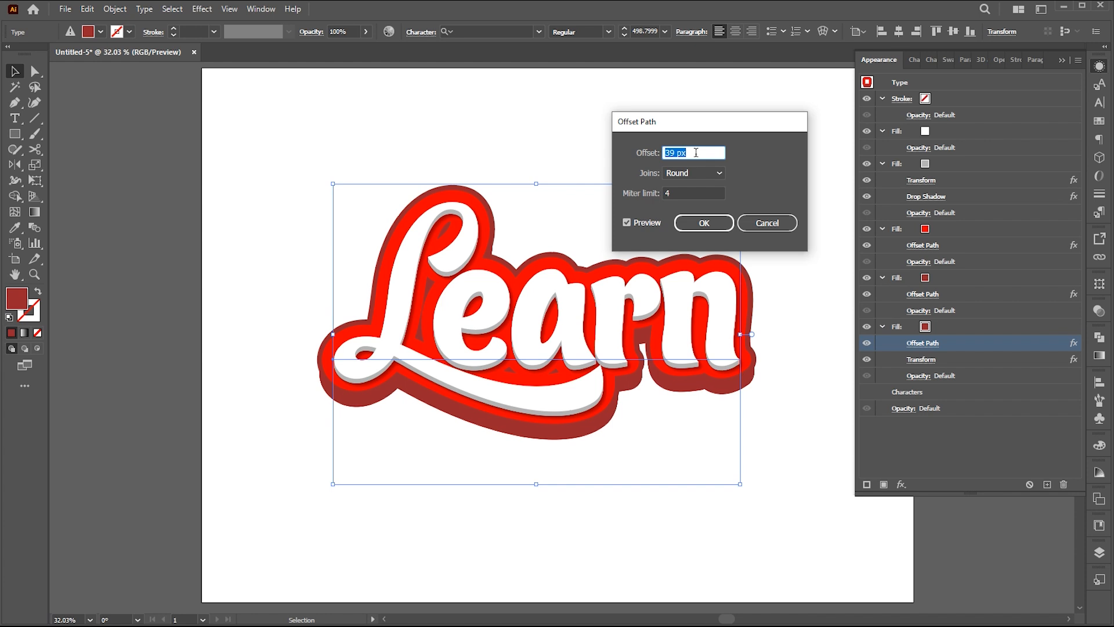
click(709, 224)
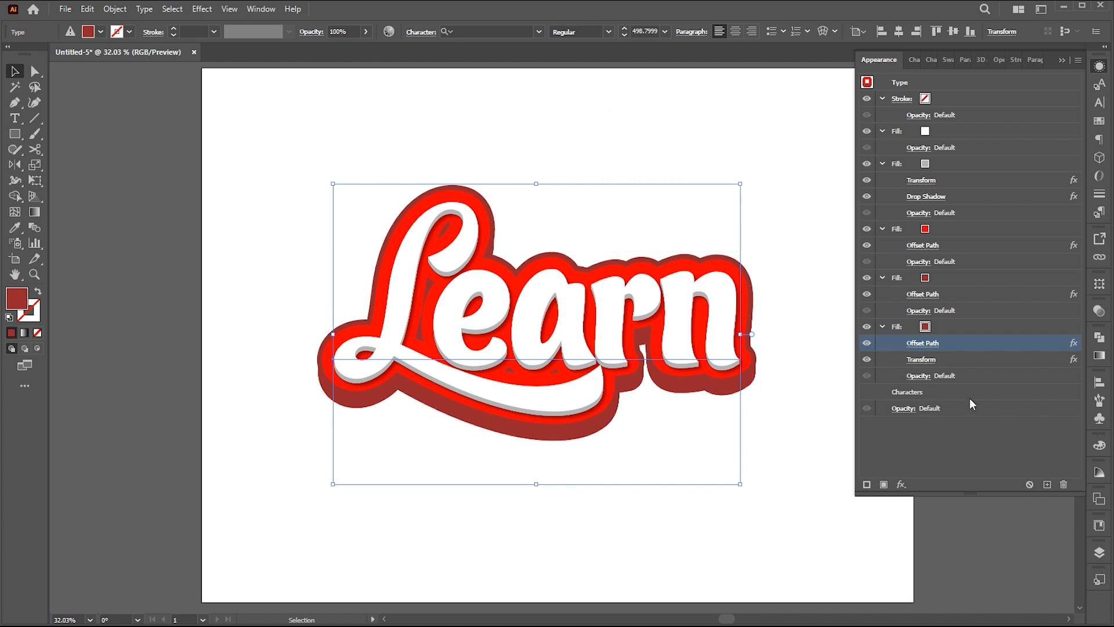
Duplicate the lowest dark red fill with its effects and color the bottom copy dark gray (R=102 G=102 B=102).
click(967, 330)
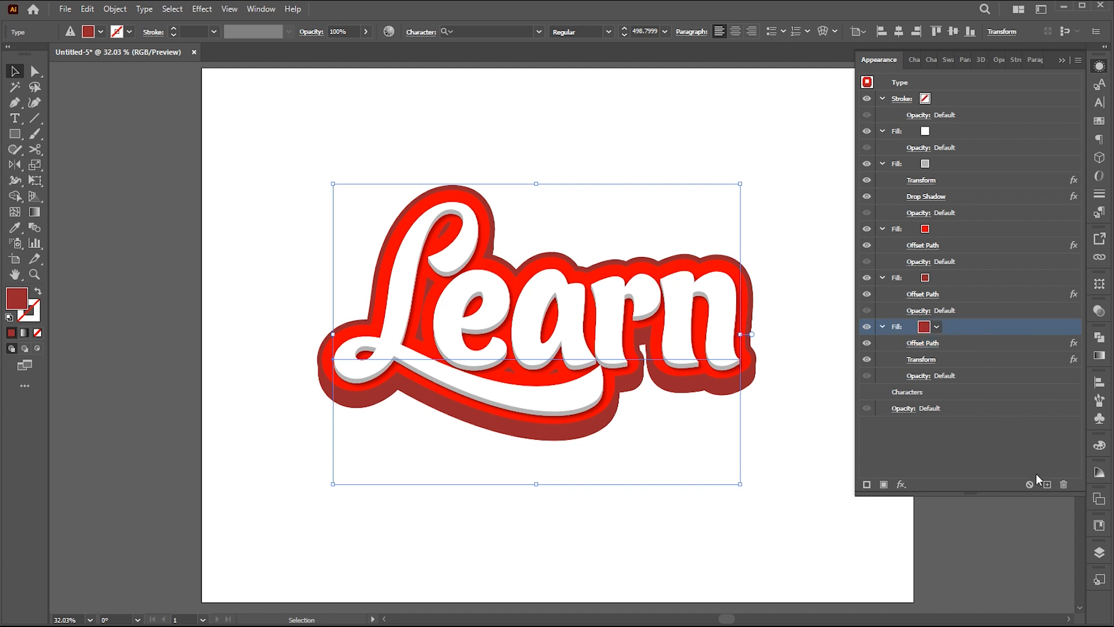
click(1046, 483)
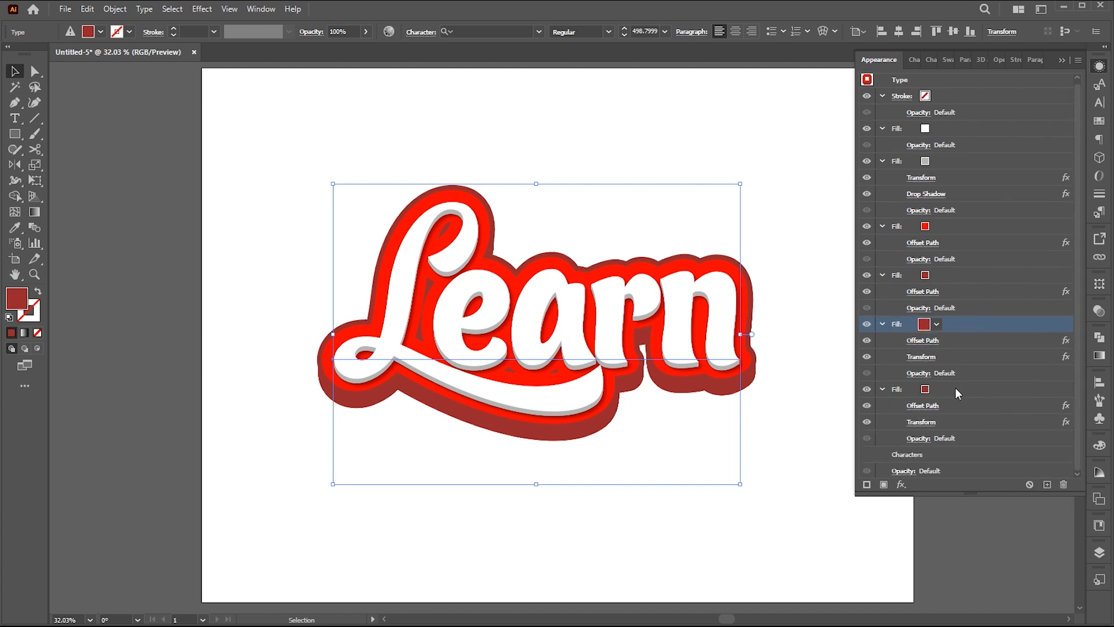
click(925, 390)
click(922, 389)
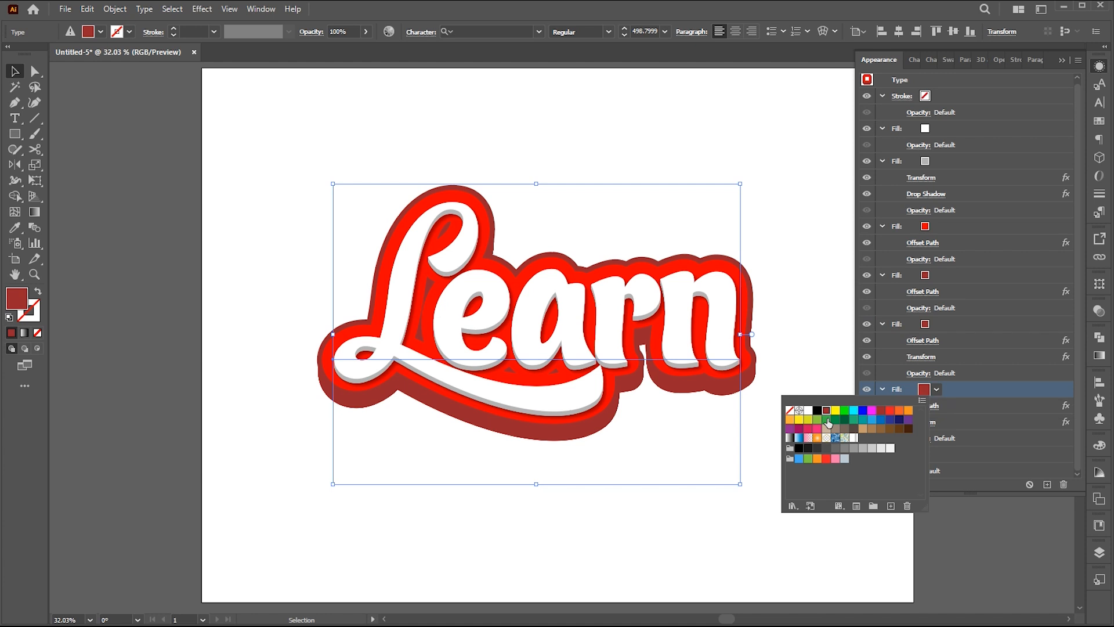
click(818, 411)
click(836, 448)
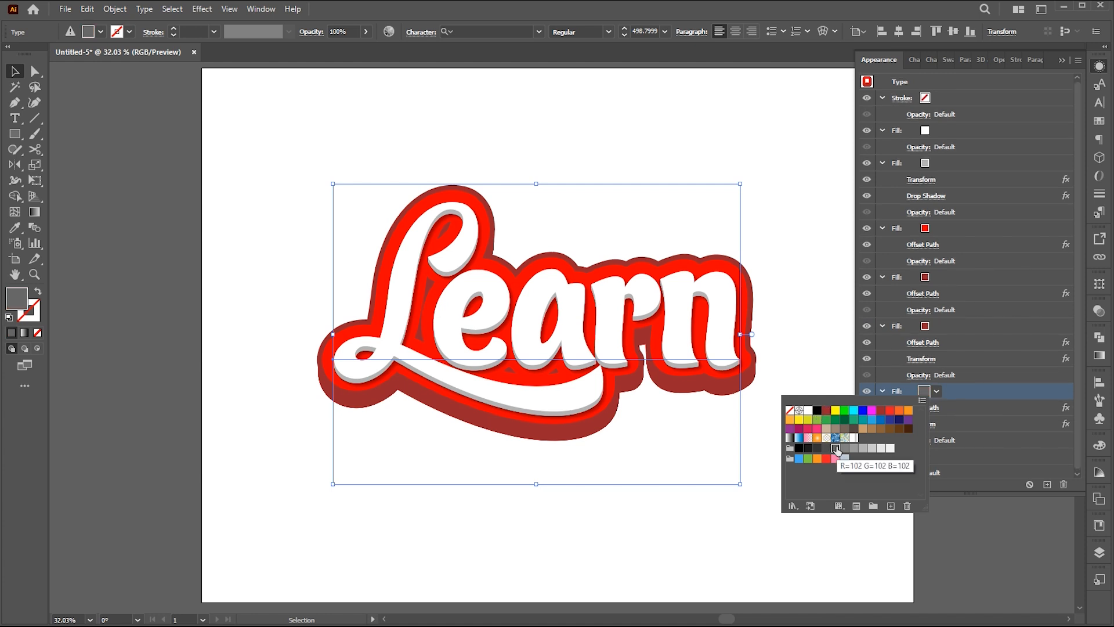
Set the number of copies in the dark gray fill's Transform effect to 150.
click(925, 422)
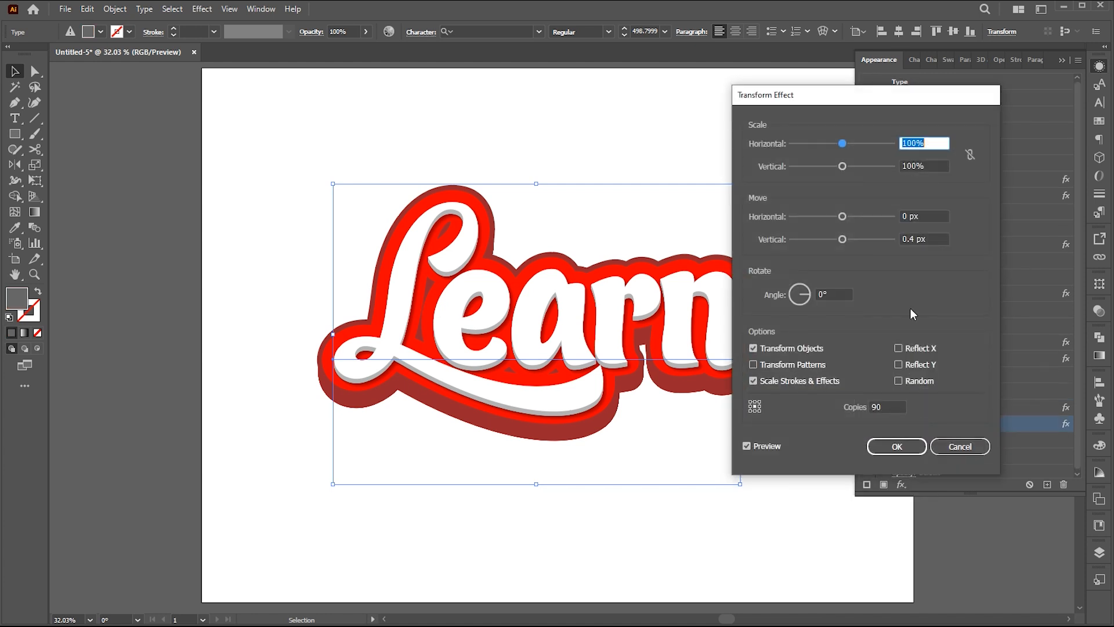
double_click(890, 405)
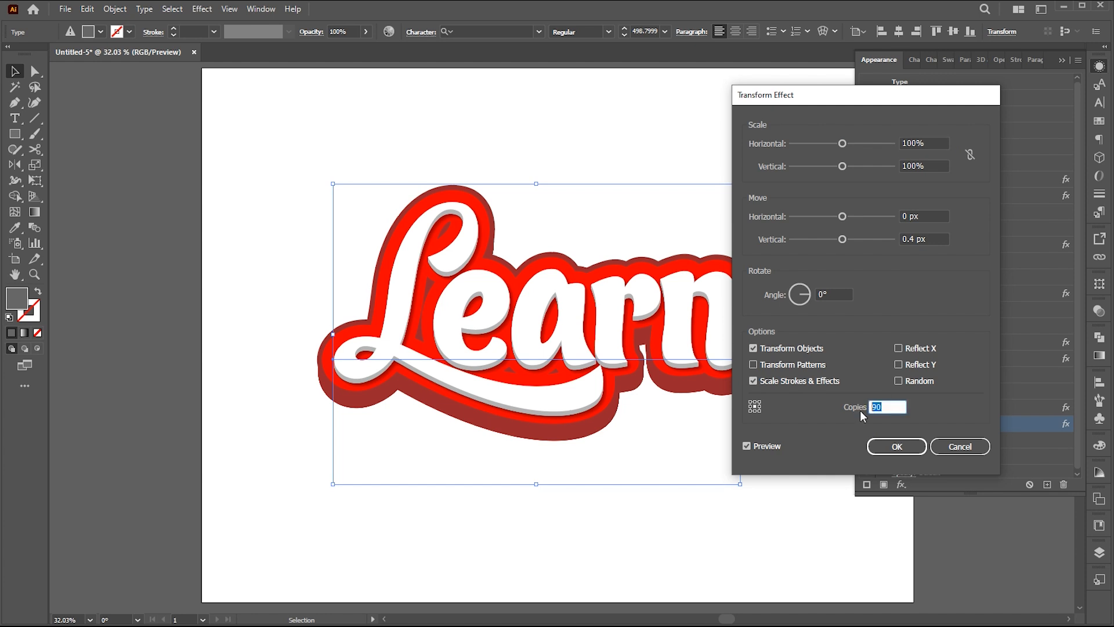
text(150)
click(765, 451)
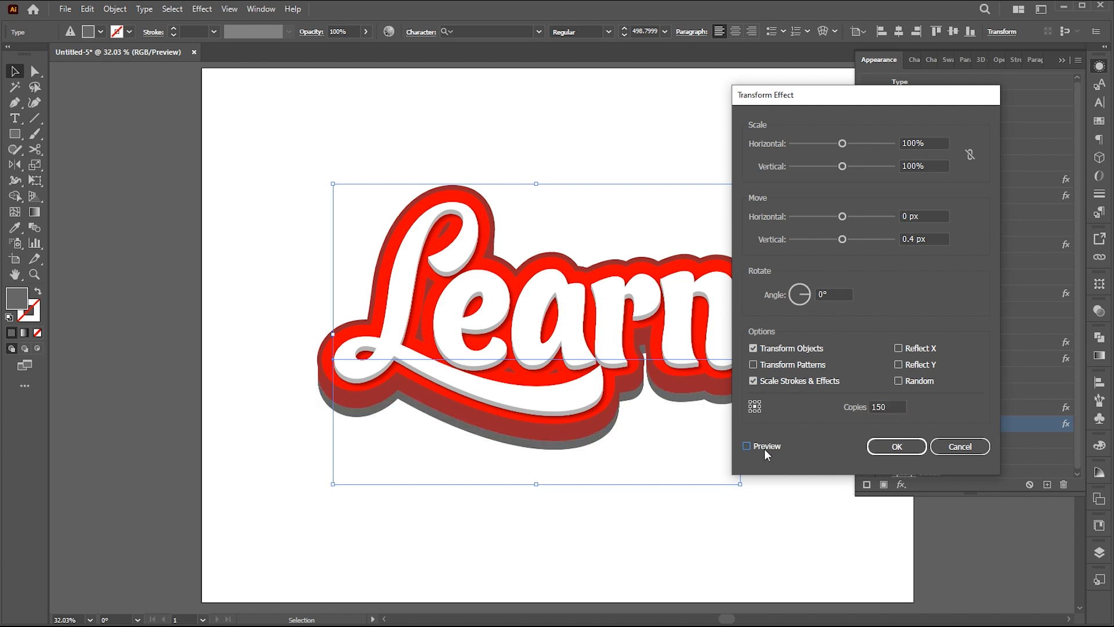
click(896, 446)
Apply a Gaussian Blur effect with a 10-pixel radius to the dark gray fill.
scroll(962, 452, down, 1)
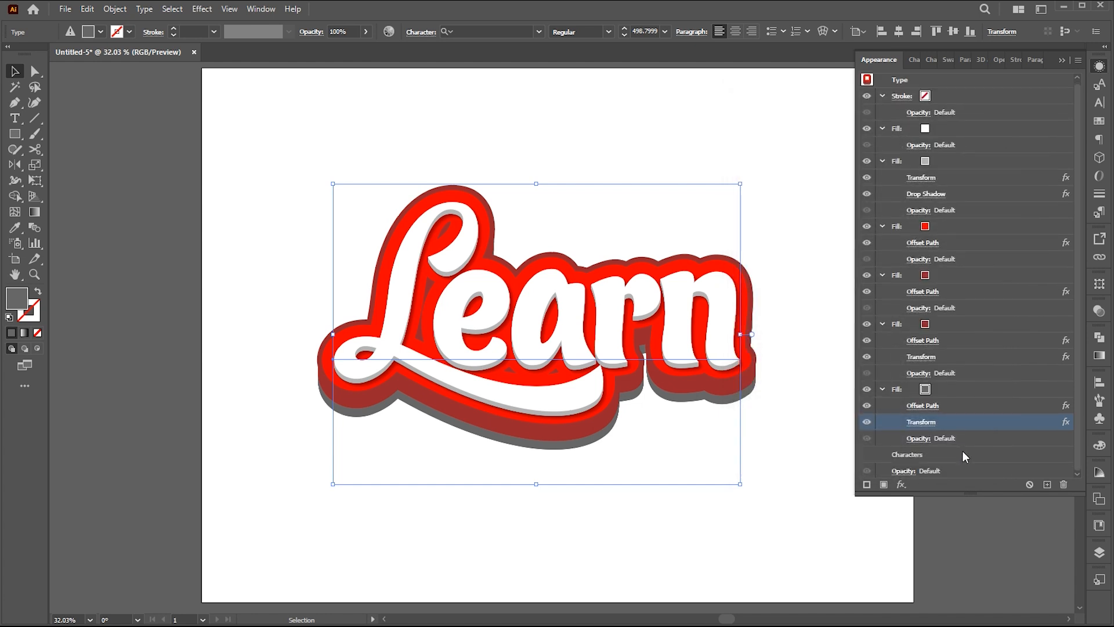
click(901, 484)
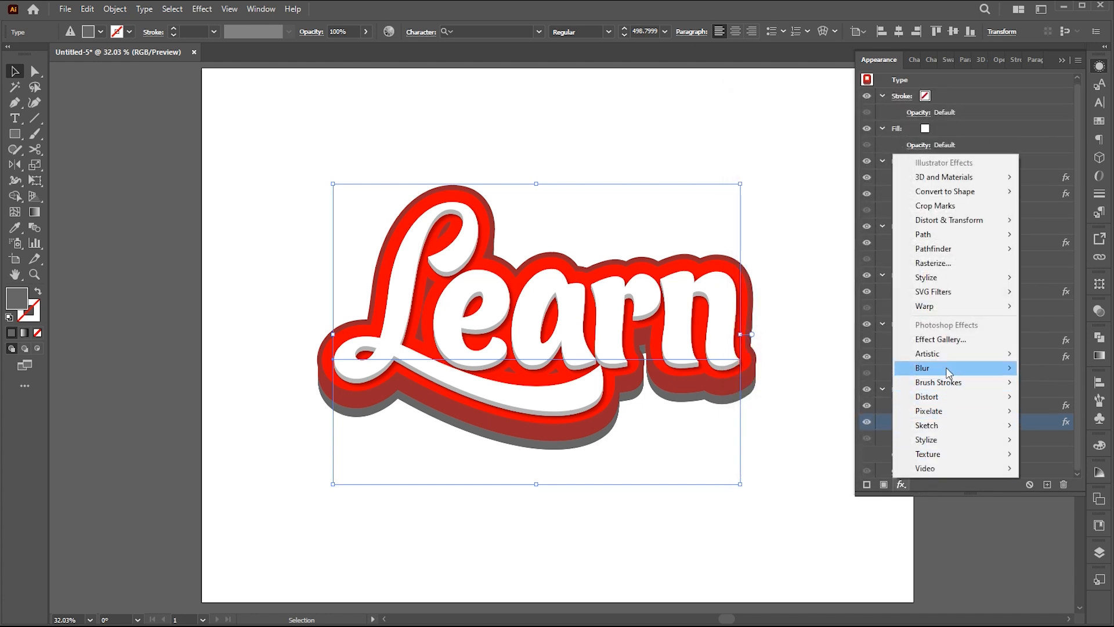
click(1039, 367)
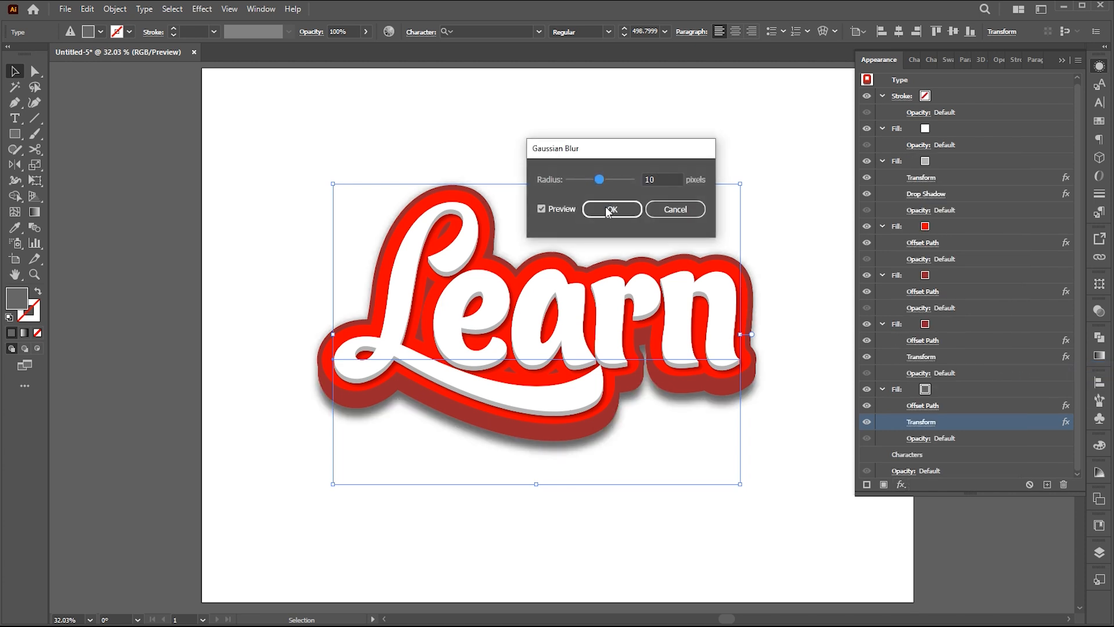
click(612, 209)
Set the opacity of the blurred dark gray fill to 50%.
scroll(986, 437, down, 1)
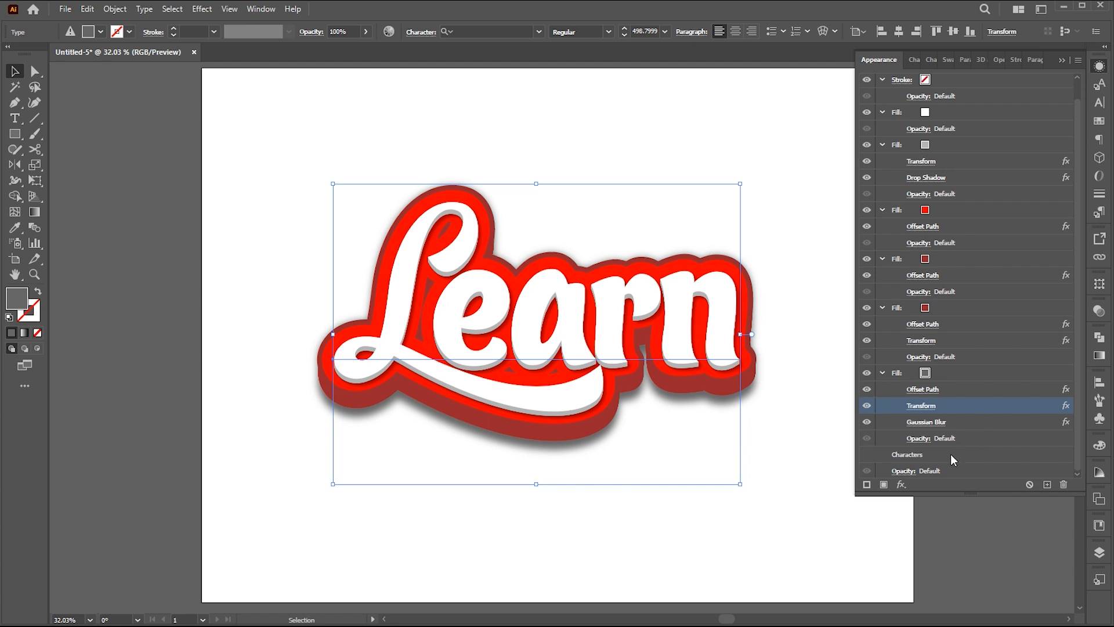
click(919, 439)
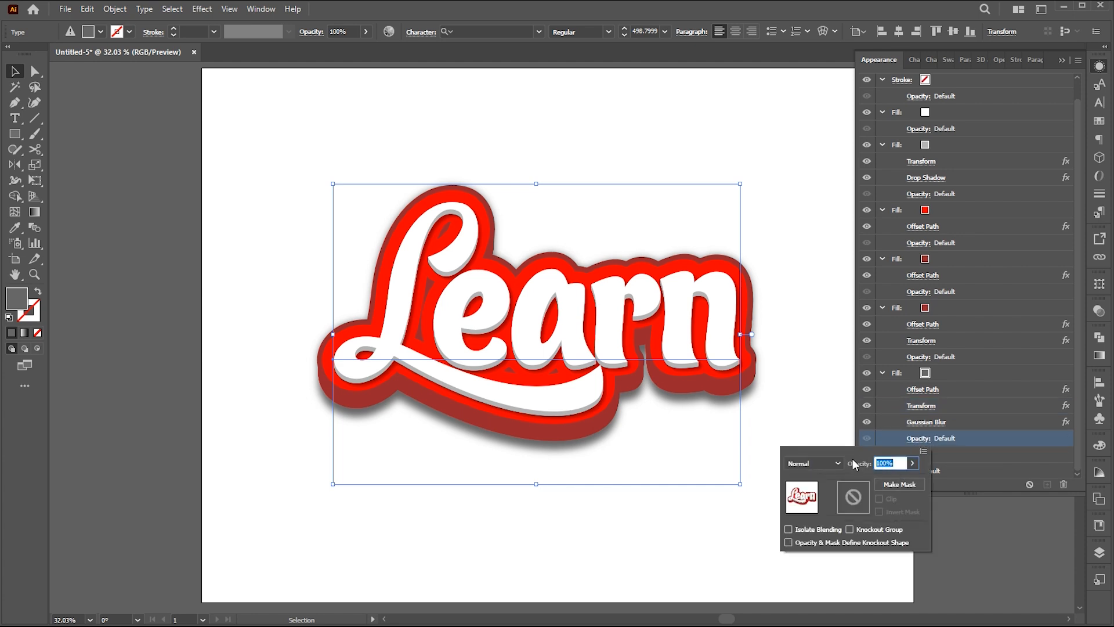
text(50)
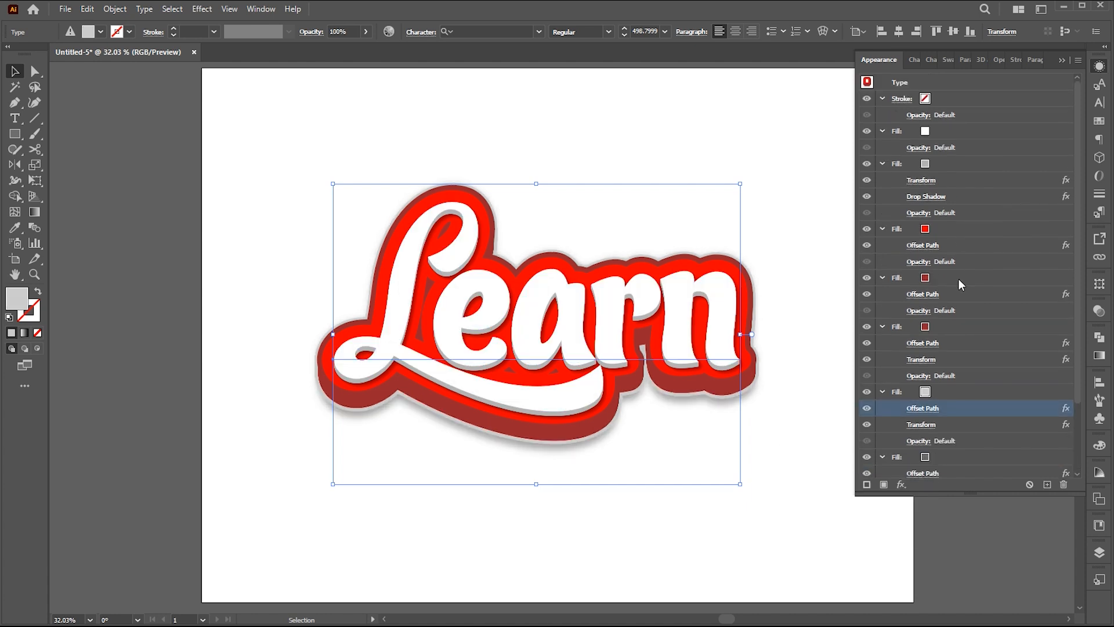
Duplicate the white fill at the top of the appearance stack and color the upper copy light gray.
click(948, 135)
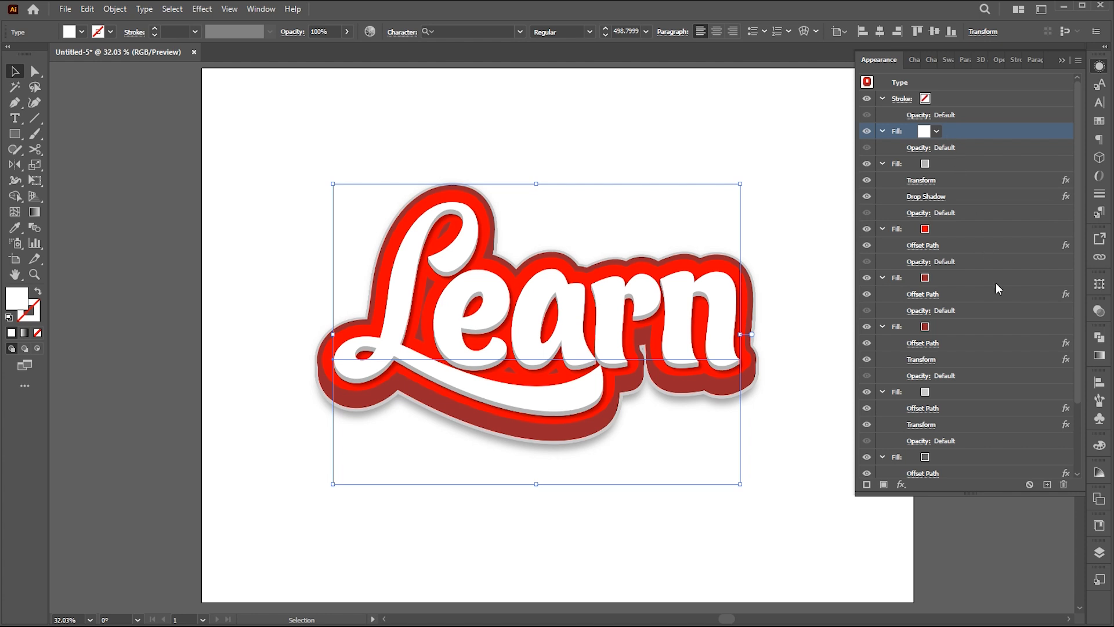
click(1047, 484)
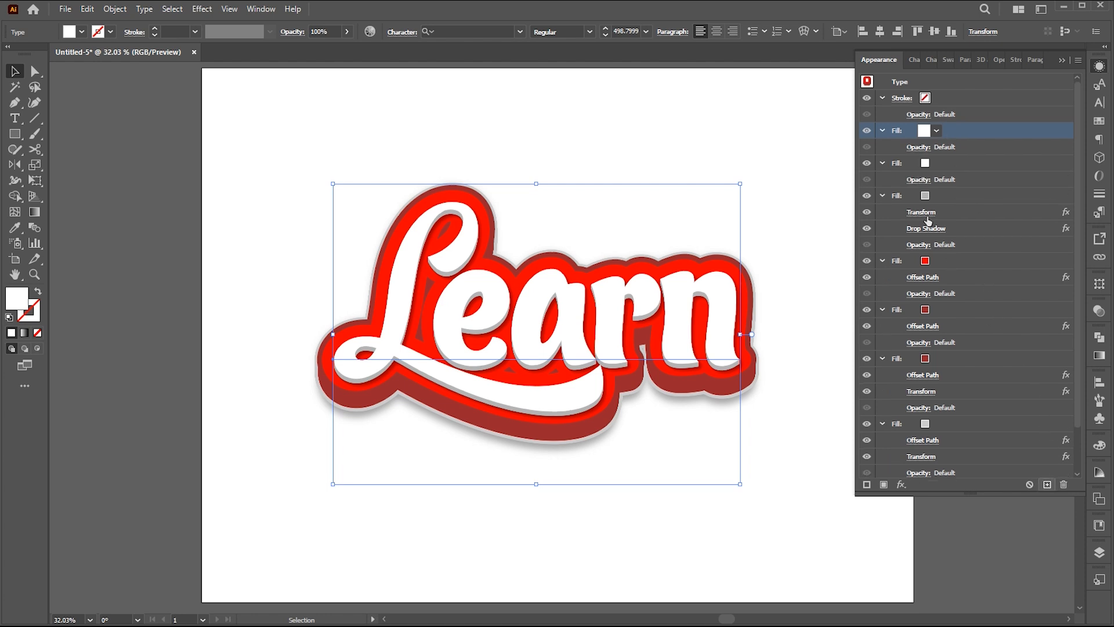
click(936, 132)
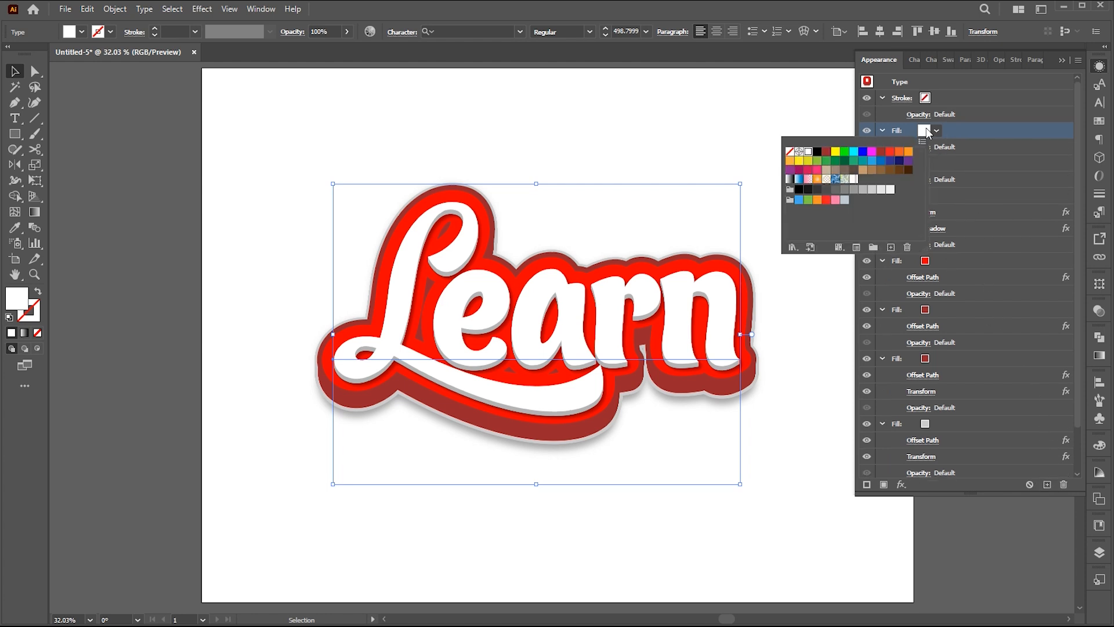
click(872, 189)
click(936, 132)
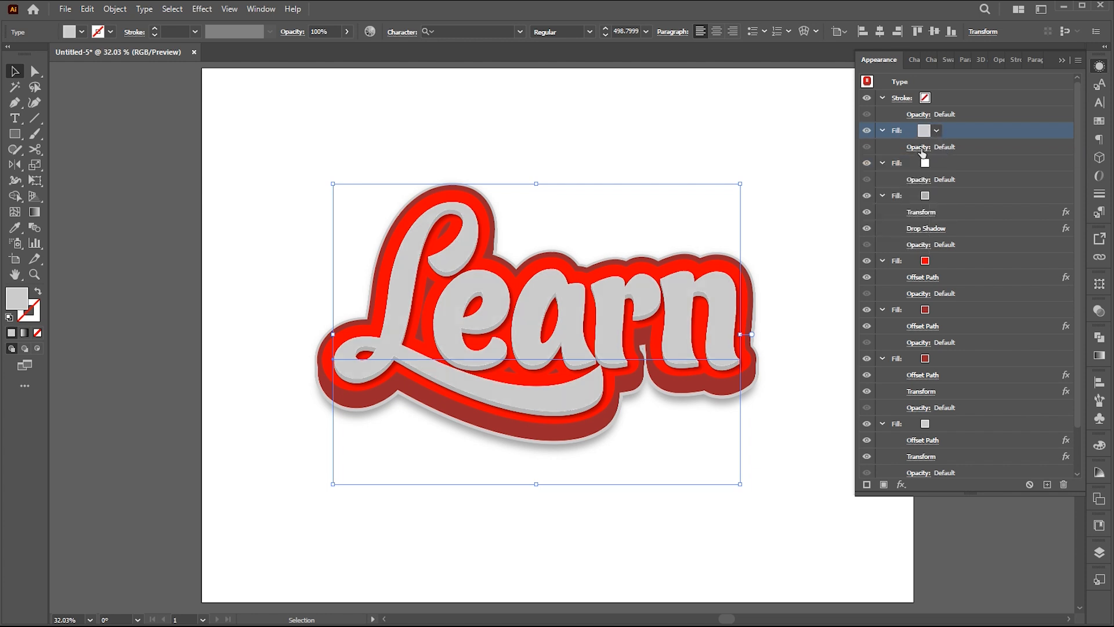
Apply an Offset Path effect of -5 px with Miter joins to the topmost light gray fill.
click(900, 484)
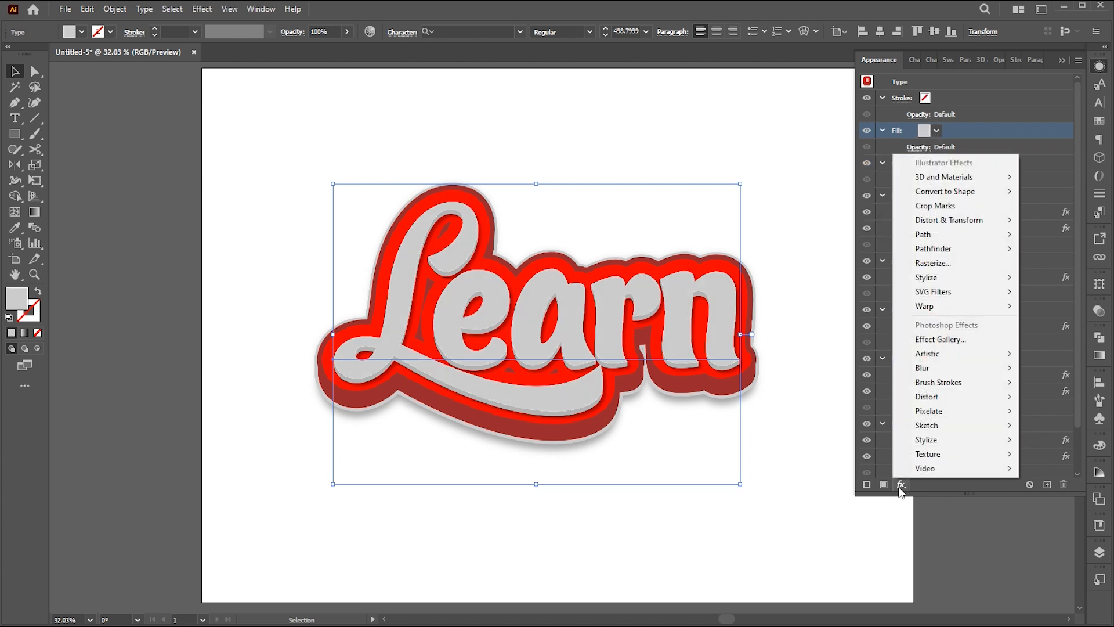
mouse_move(989, 241)
click(1029, 234)
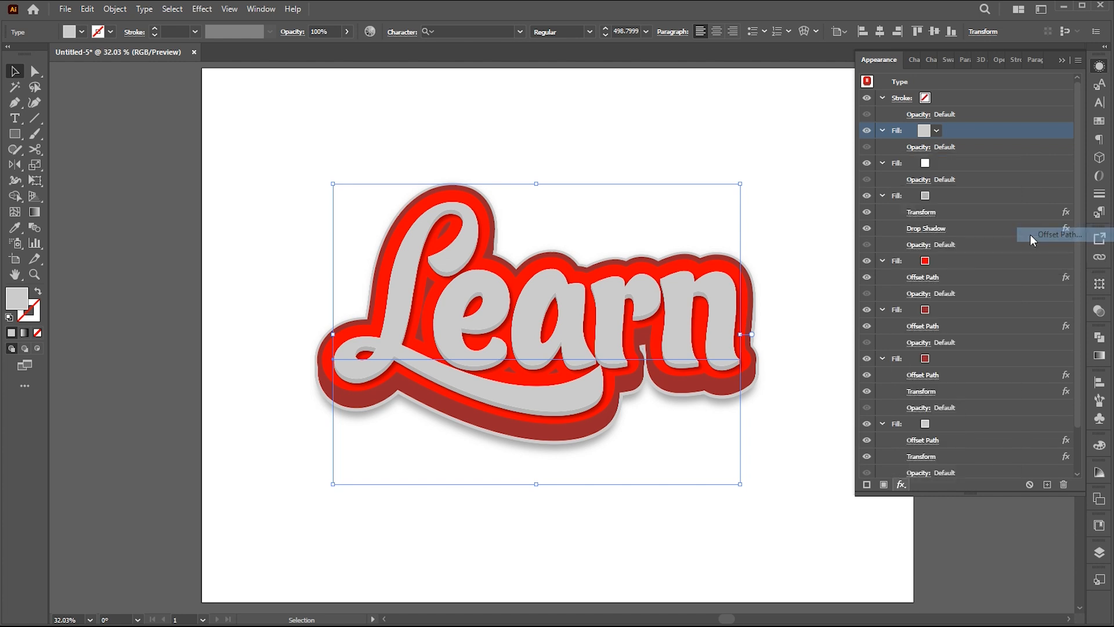
scroll(694, 153, down, 17)
scroll(697, 152, up, 2)
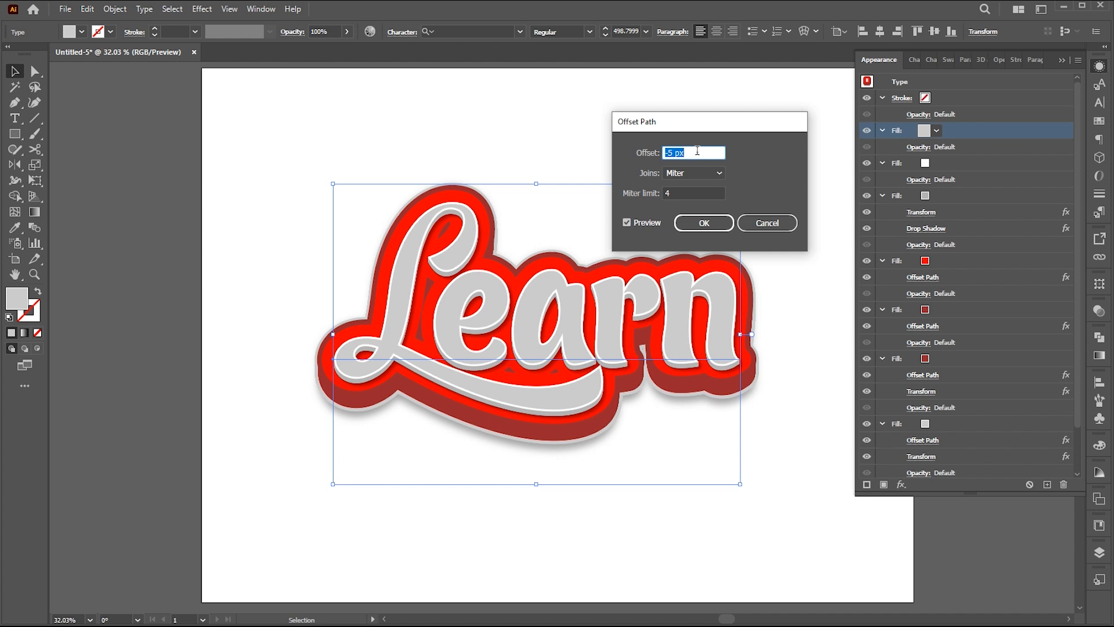
scroll(695, 151, up, 1)
scroll(688, 151, down, 1)
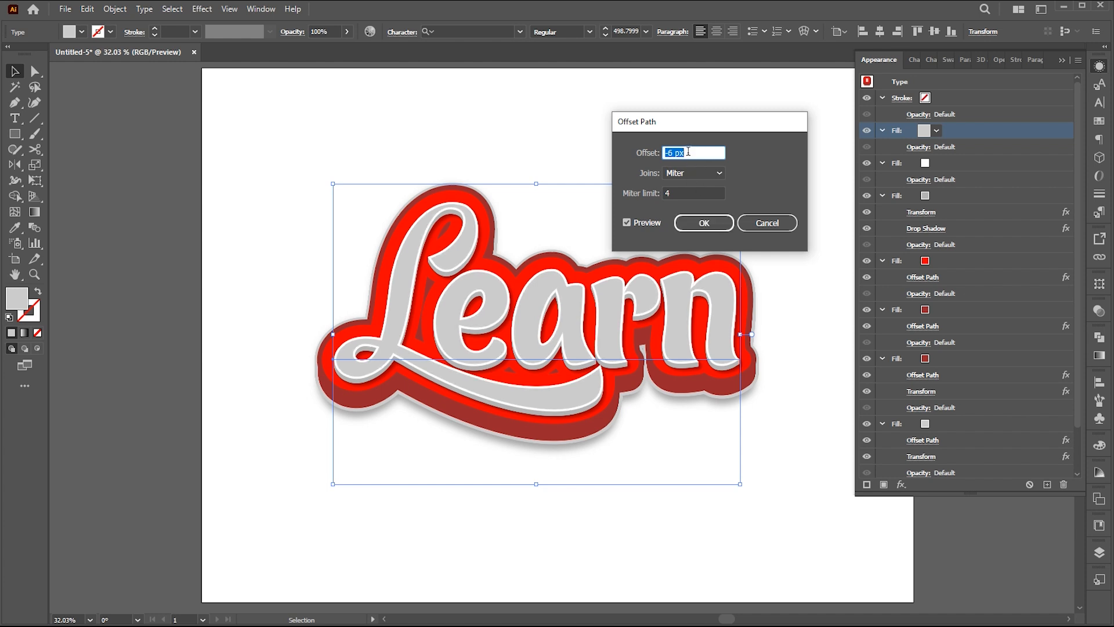
click(703, 223)
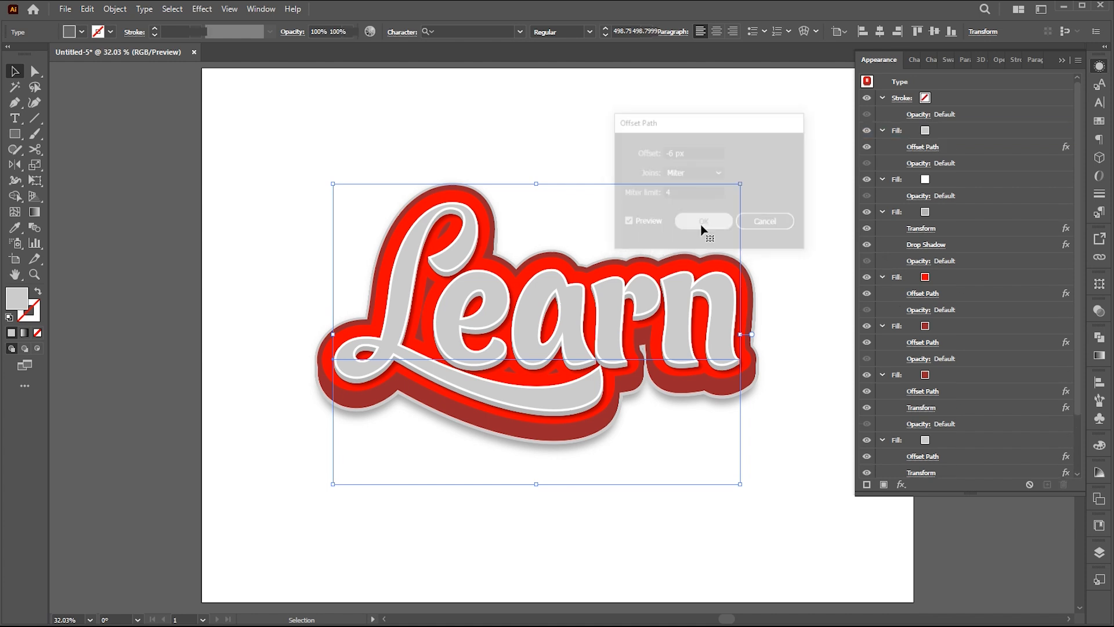
Change the color of the topmost inset fill to white.
click(923, 129)
click(923, 131)
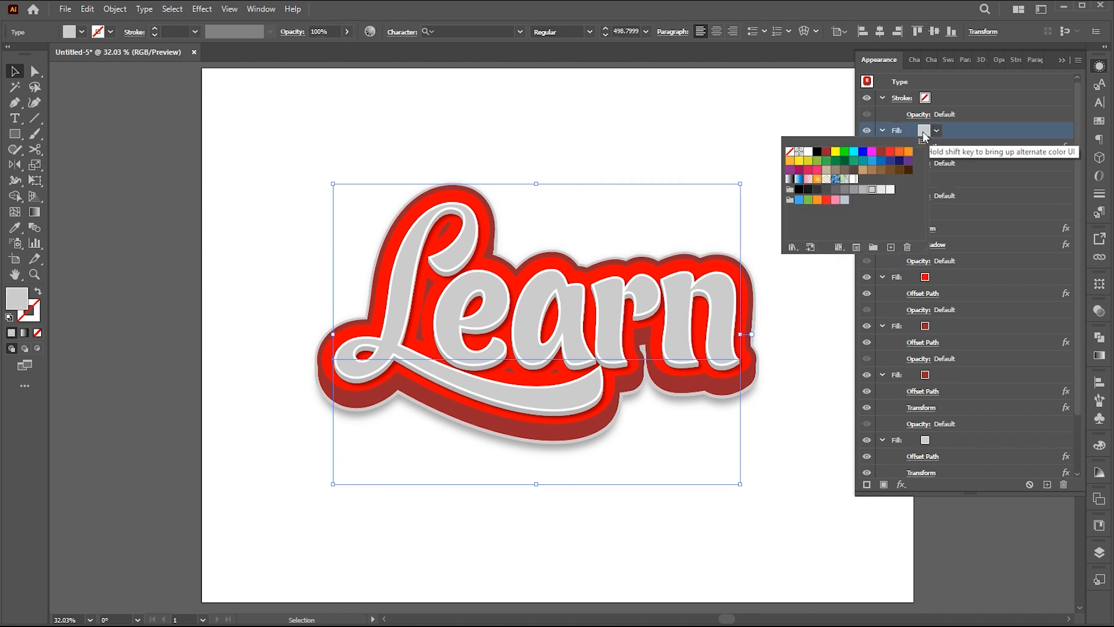
click(807, 151)
Apply a light gray Inner Glow to the topmost white fill in Normal mode with 63% opacity, 8 px blur and Edge.
click(965, 132)
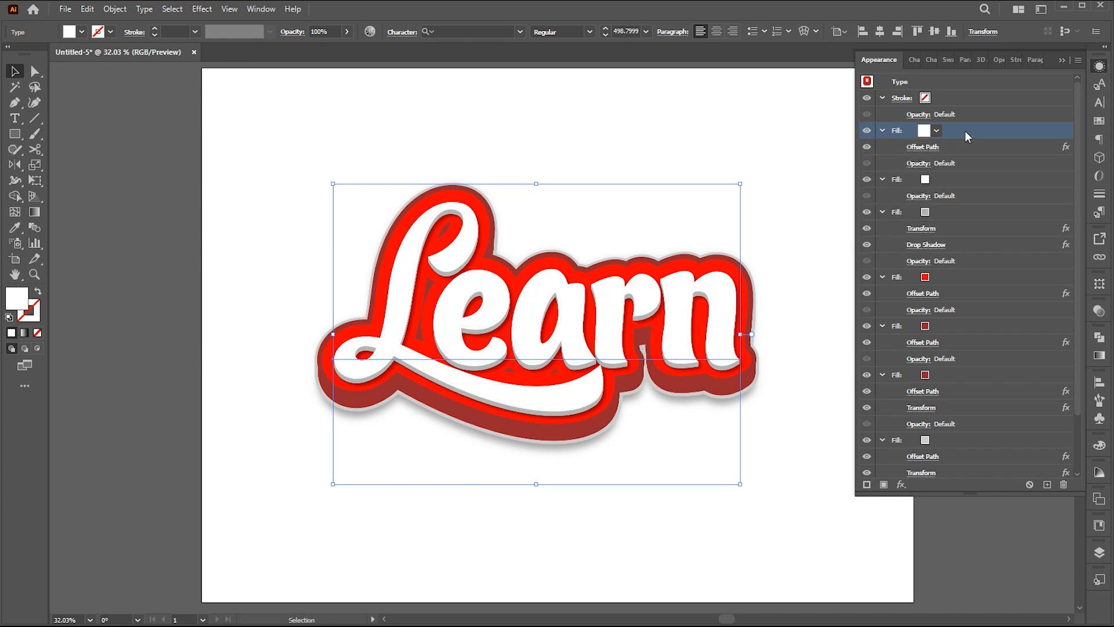
click(901, 483)
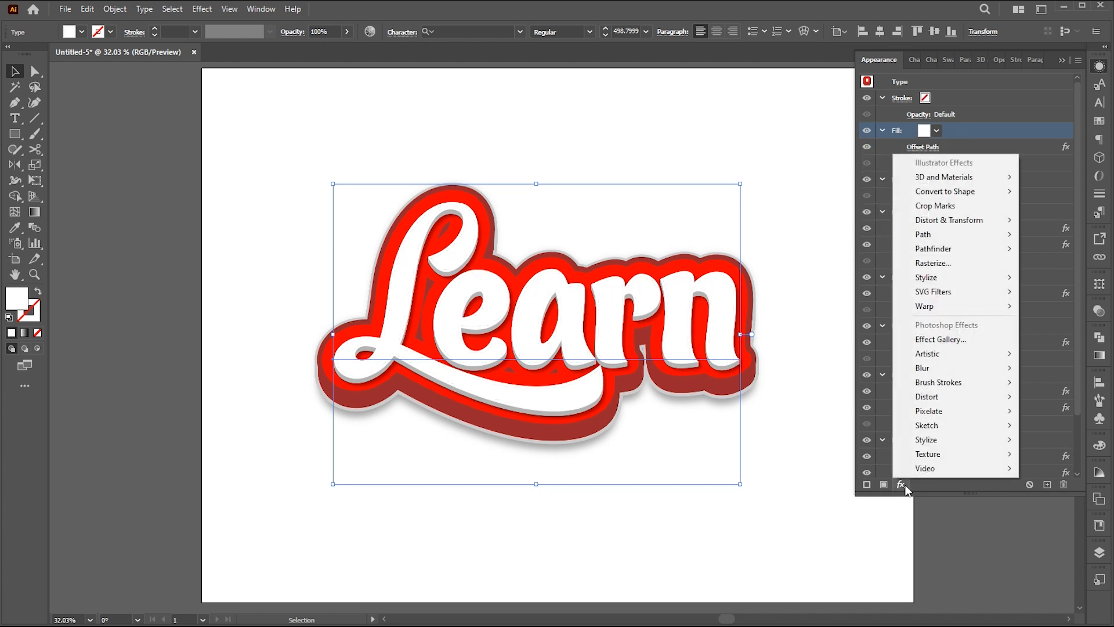
mouse_move(939, 276)
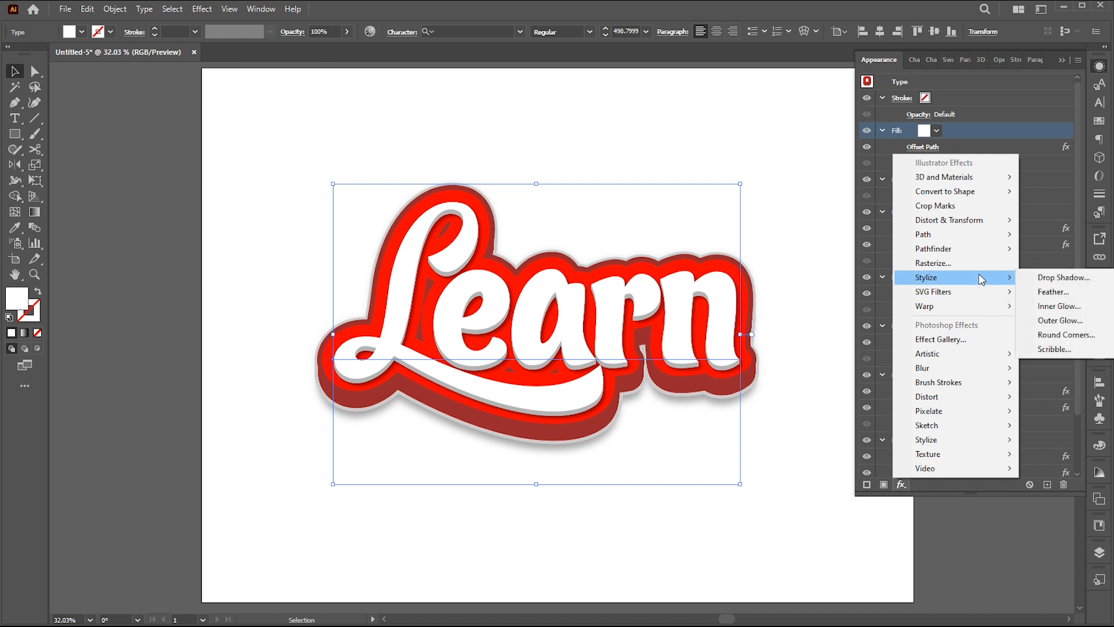
click(1058, 304)
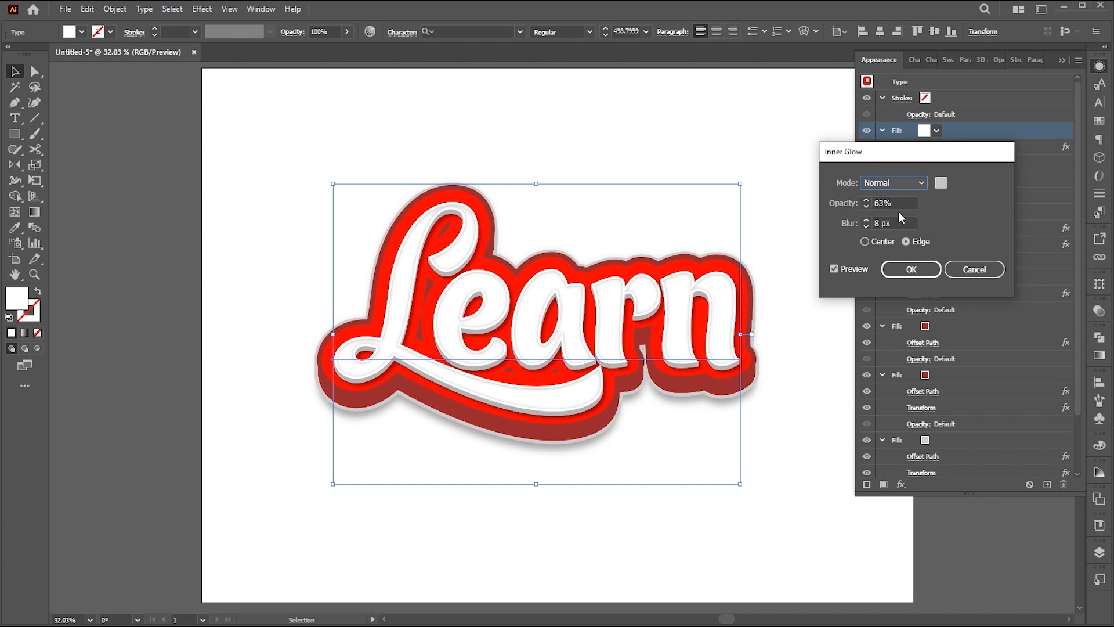
click(897, 203)
click(900, 224)
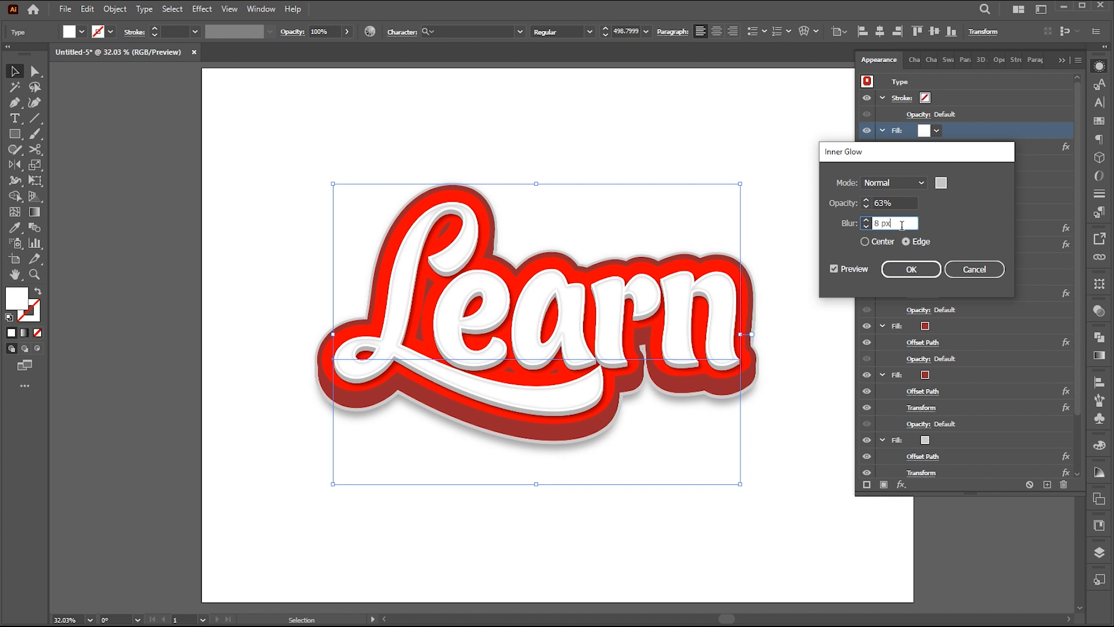
click(907, 274)
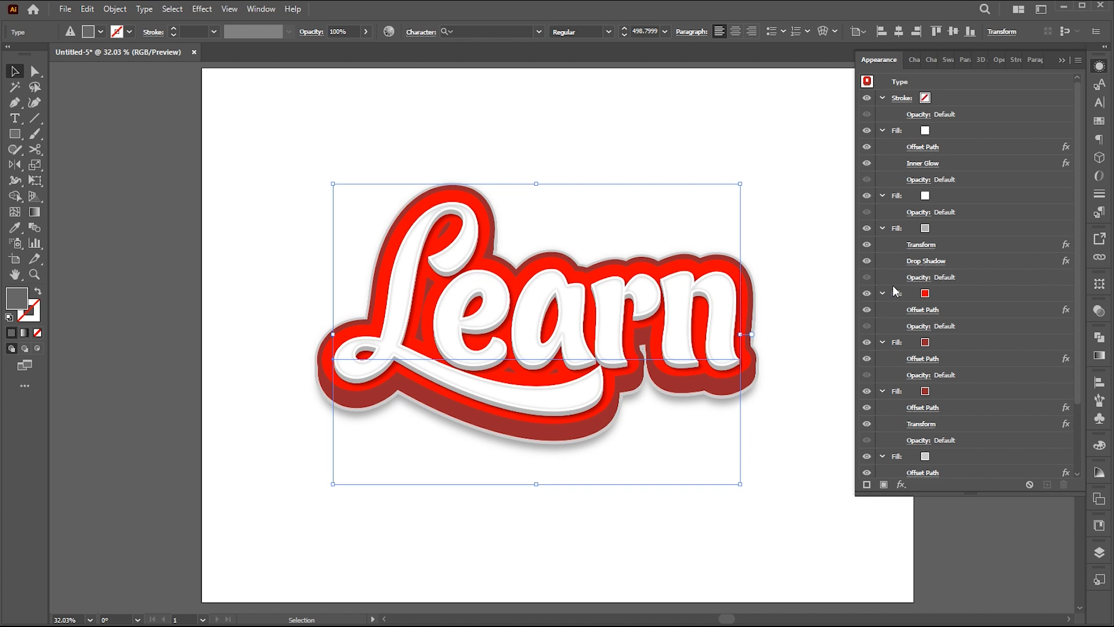
Add a new fill above the topmost white fill and color it with the white-to-gray gradient swatch.
click(969, 129)
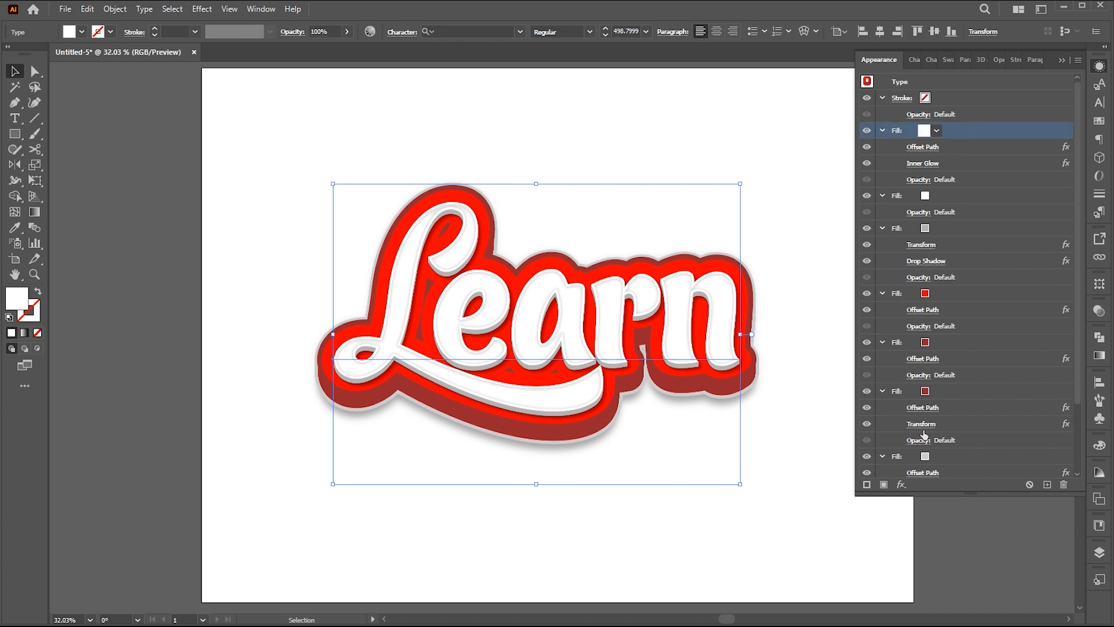
click(884, 485)
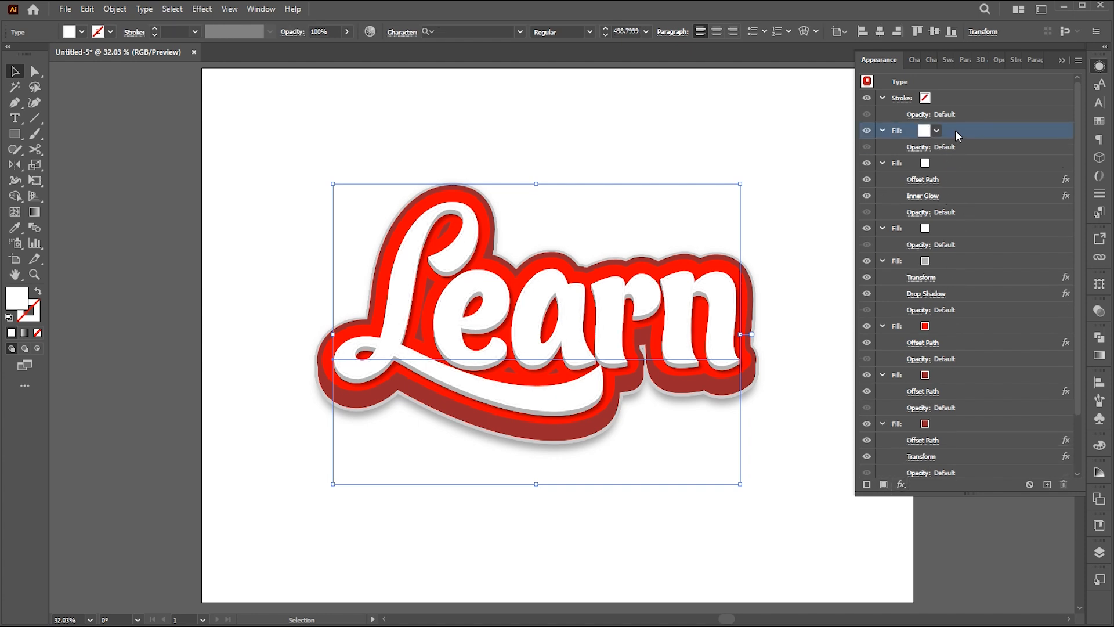
click(936, 130)
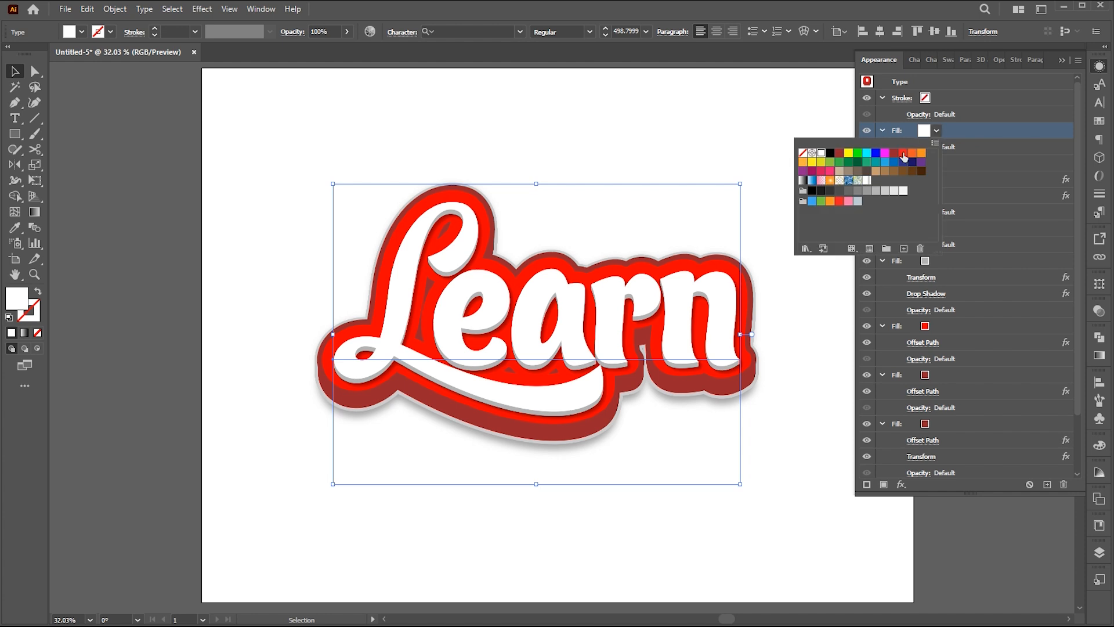
click(867, 180)
double_click(868, 181)
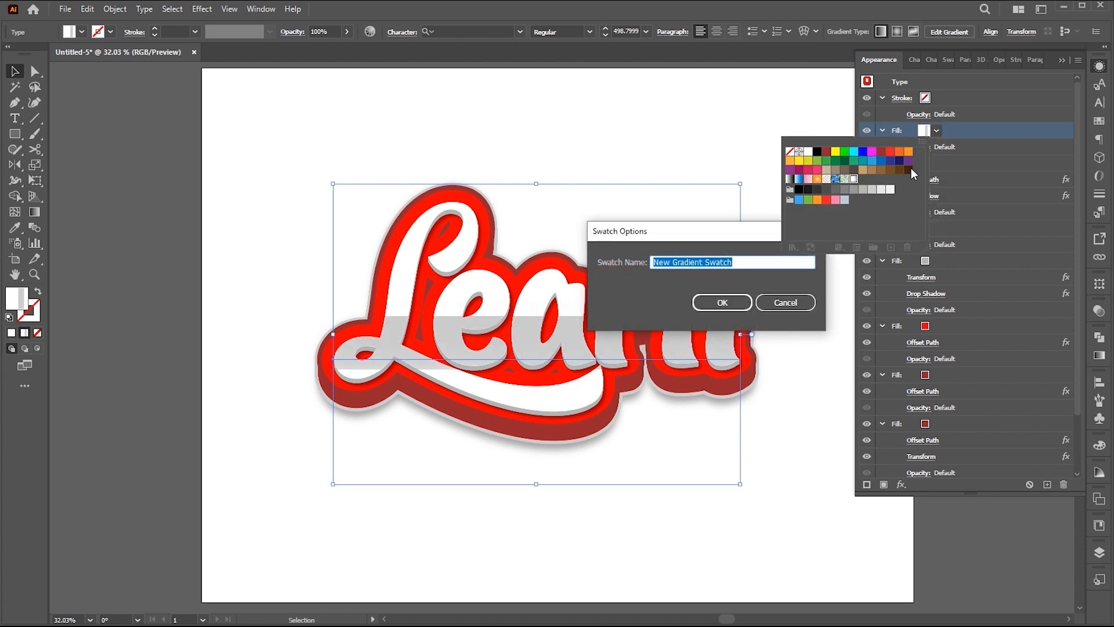
click(788, 302)
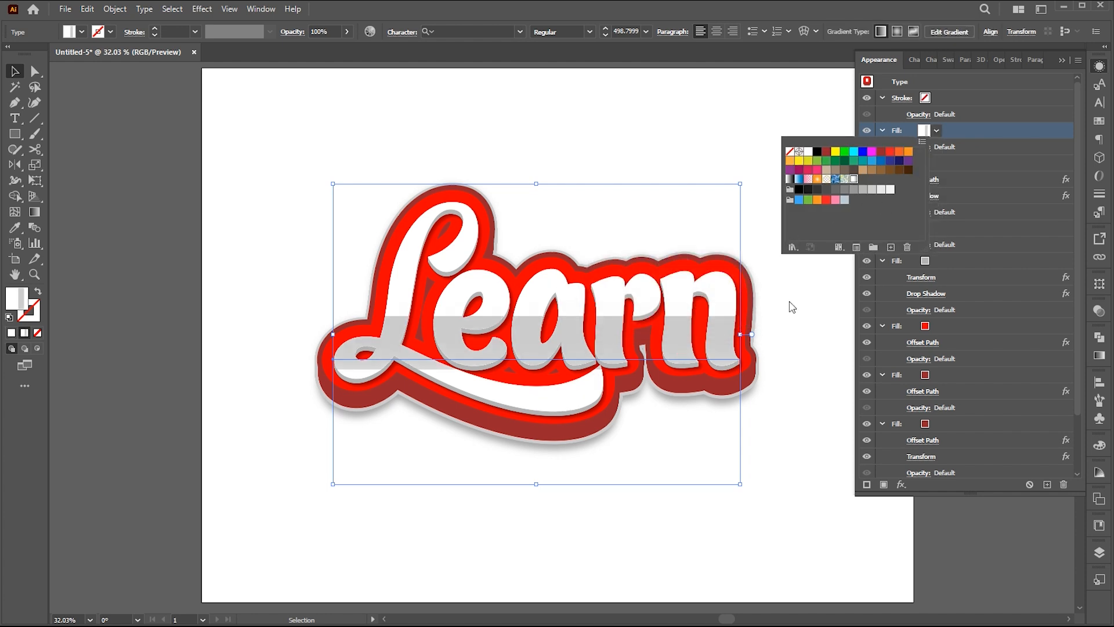
click(937, 131)
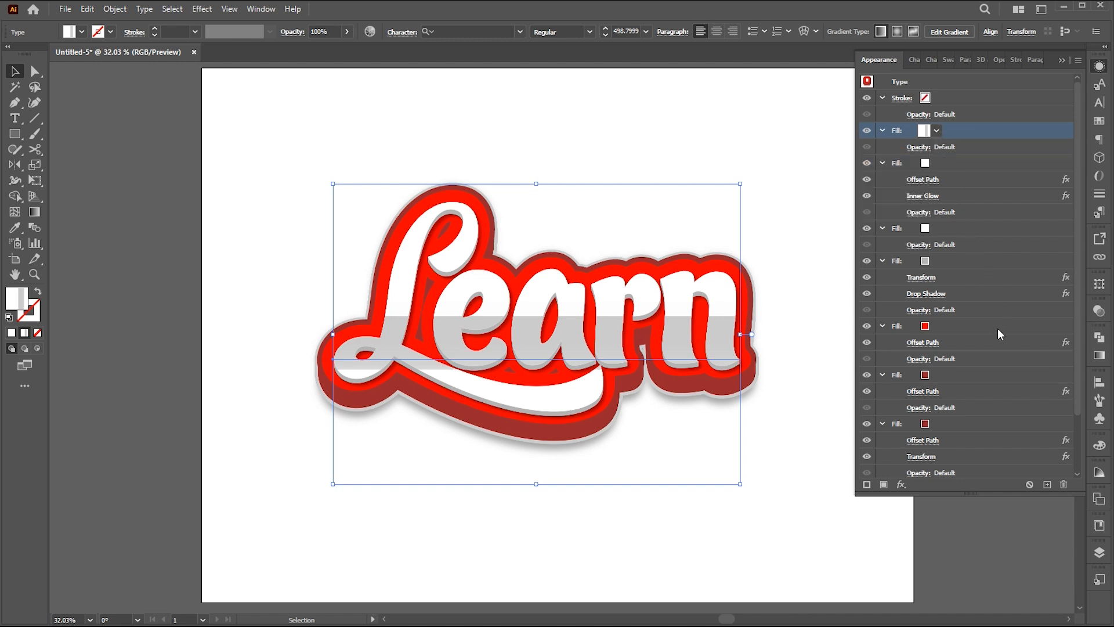
Set the top gradient fill's blending mode to Multiply and its opacity to 40%, then deselect the text.
click(918, 147)
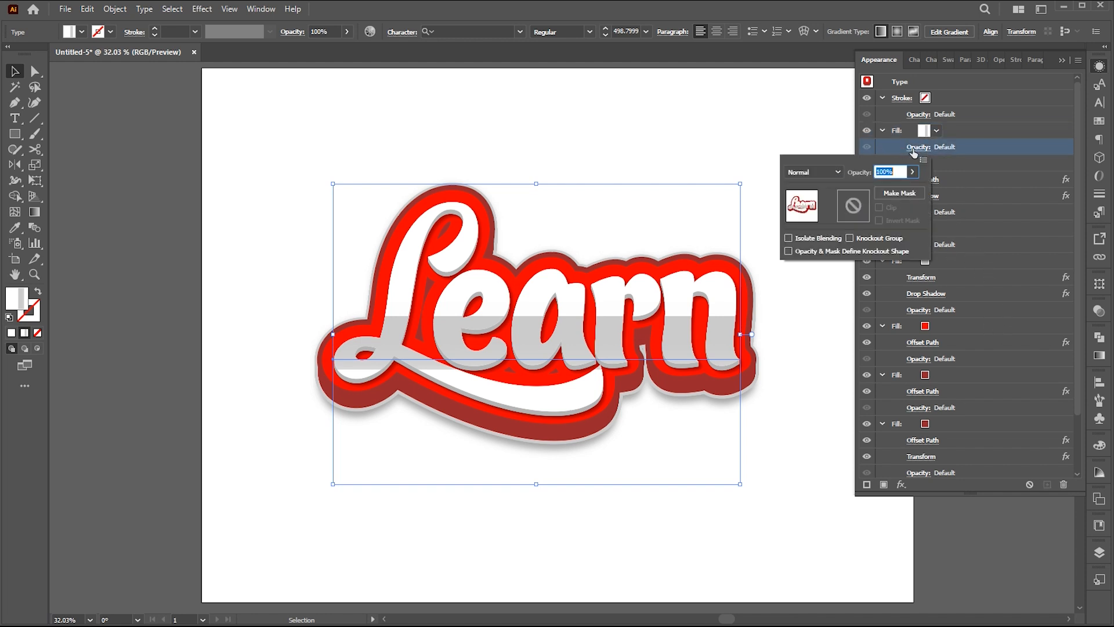
click(827, 172)
click(819, 218)
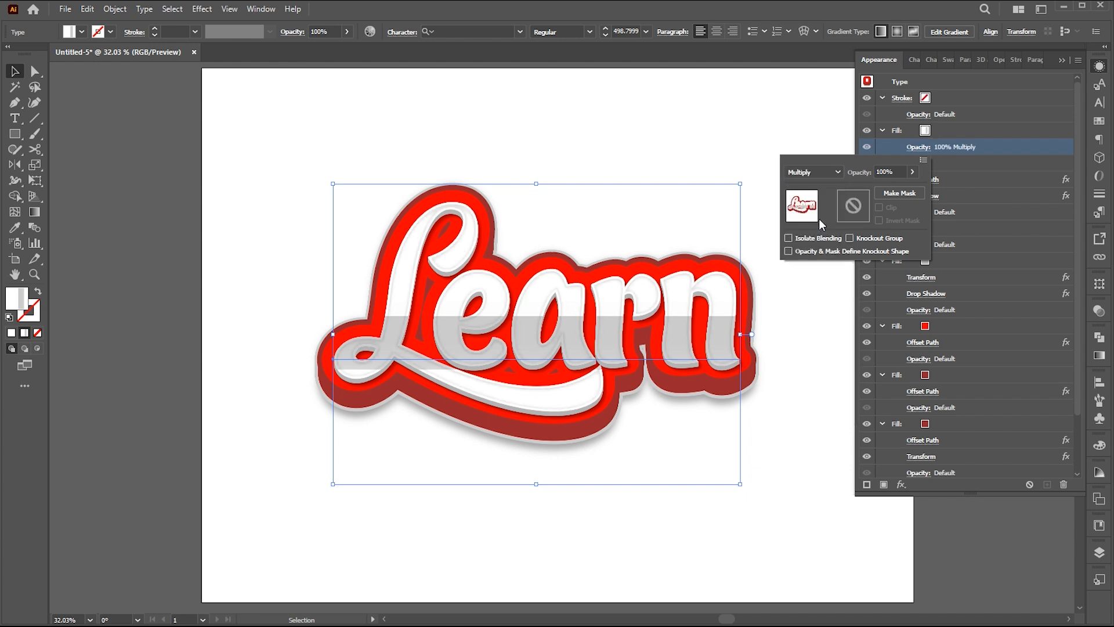
click(879, 171)
text(40)
key(Return)
click(779, 147)
click(778, 147)
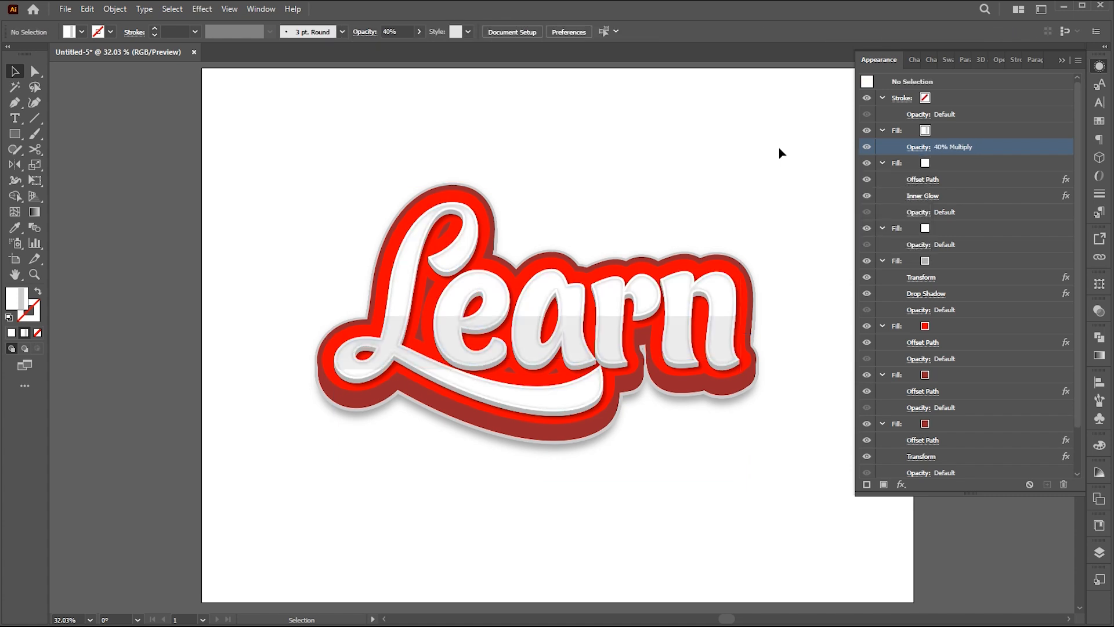
Replace the word "Learn" with "Creative" in the styled text object.
click(1099, 66)
key(z)
drag(574, 396, 631, 411)
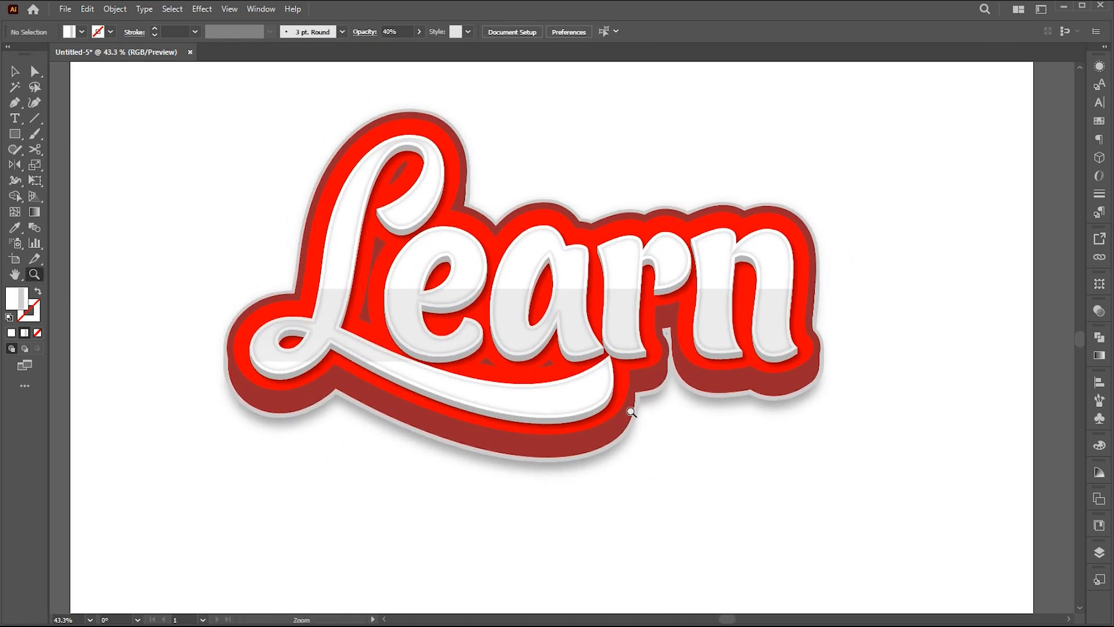
key(ctrl+a)
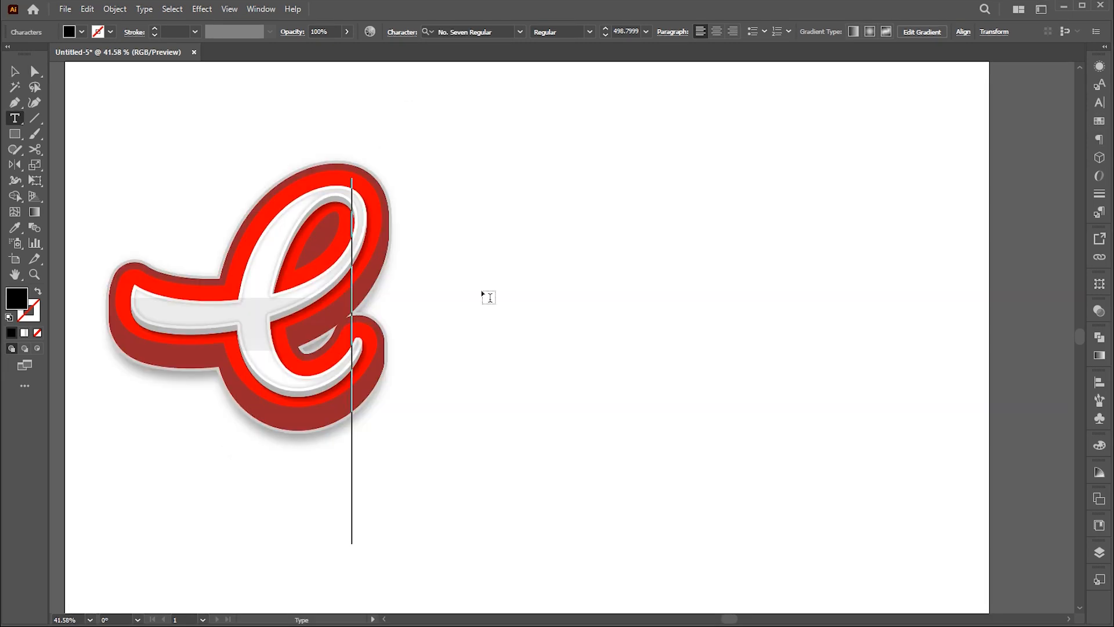
text(rea)
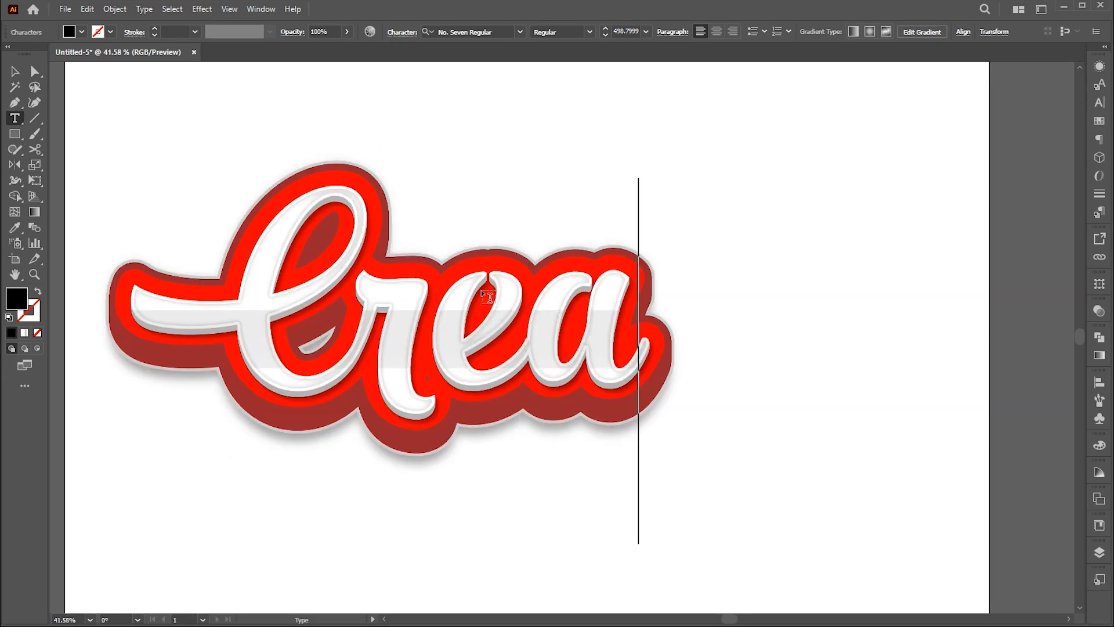
text(tive)
key(Escape)
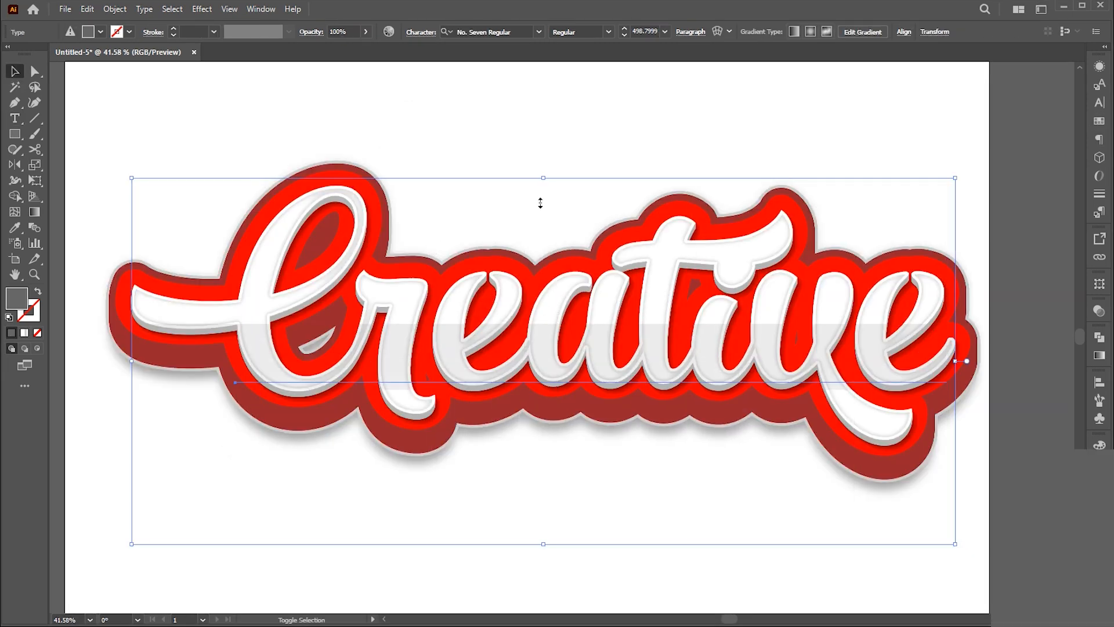
Scale the "Creative" text down to about 423 pt near the artboard's upper edge and place a copy below it.
drag(542, 198, 542, 206)
drag(633, 328, 542, 473)
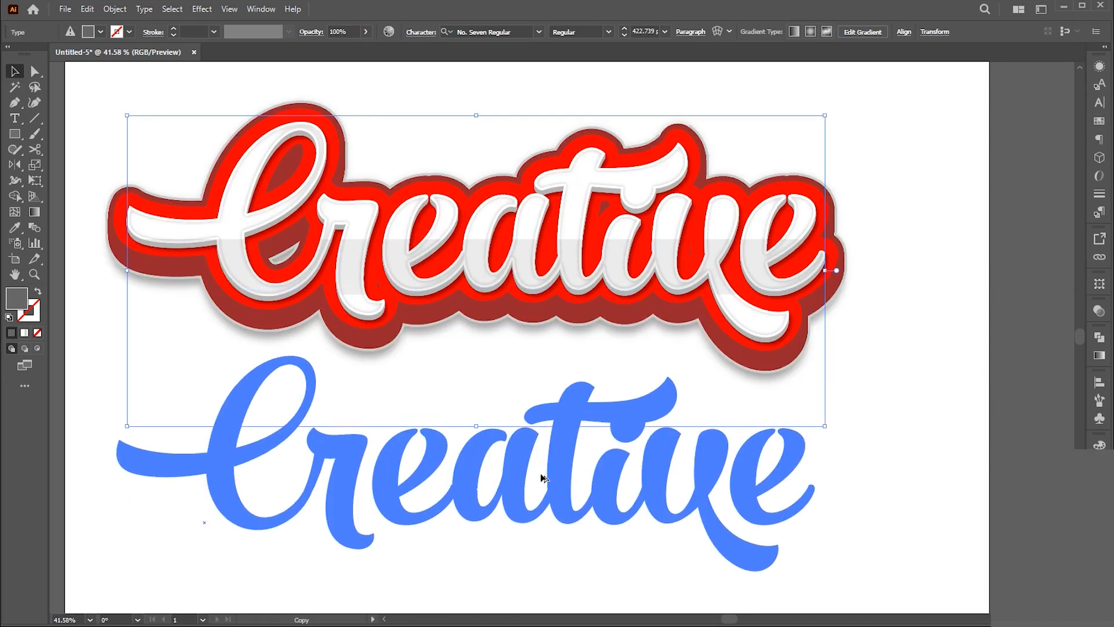
drag(631, 484, 632, 485)
Change the wording of the lower text copy to "youtube".
double_click(707, 490)
key(ctrl+a)
text(youtue)
key(BackSpace)
text(be)
key(Escape)
Scale down the "youtube" text, place it beneath the right half of "Creative", and deselect it.
drag(775, 311, 660, 374)
click(934, 480)
drag(533, 474, 807, 475)
click(1004, 539)
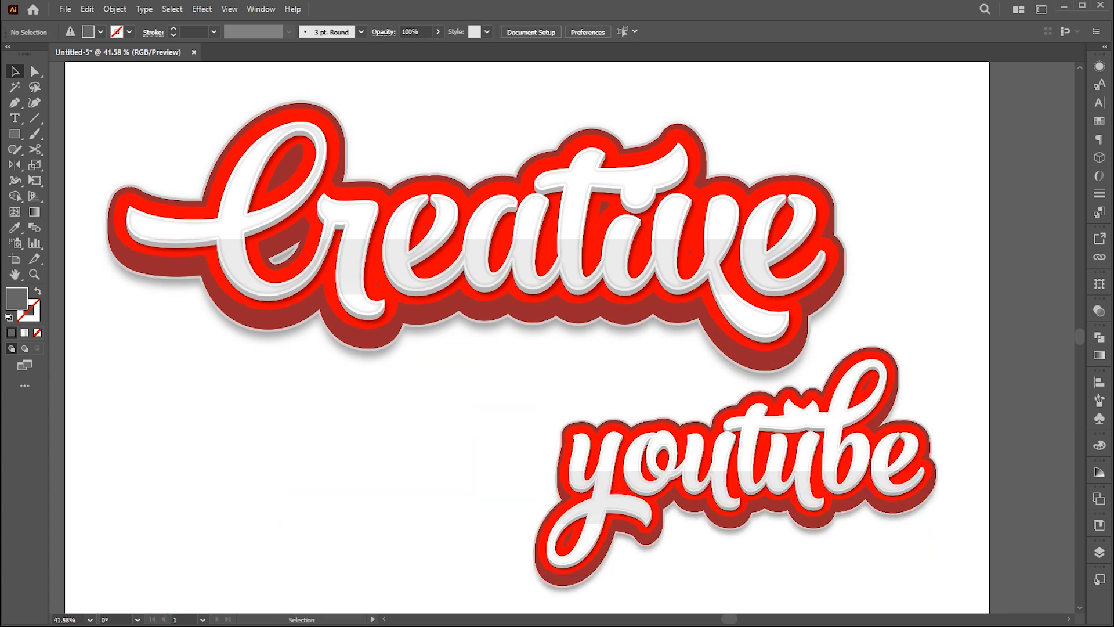